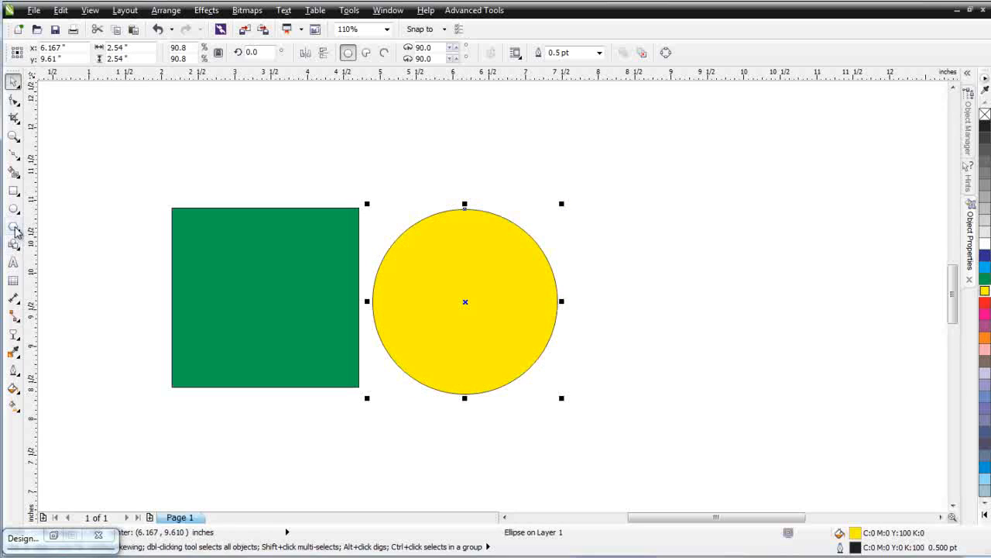
Draw a triangle with the Polygon tool to the right of the circle and fill it blue
click(14, 227)
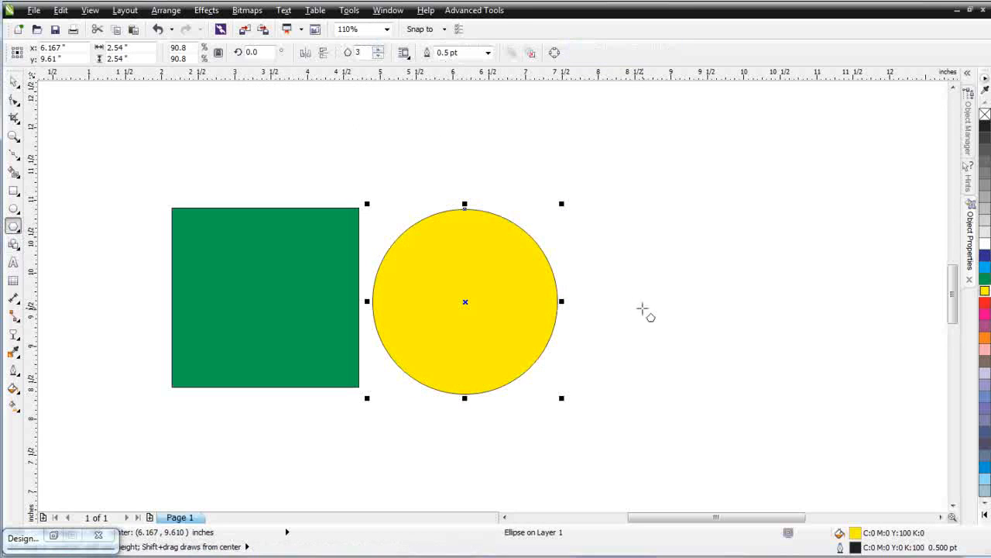
mouse_move(697, 340)
mouse_down()
mouse_move(700, 323)
mouse_move(773, 454)
mouse_up()
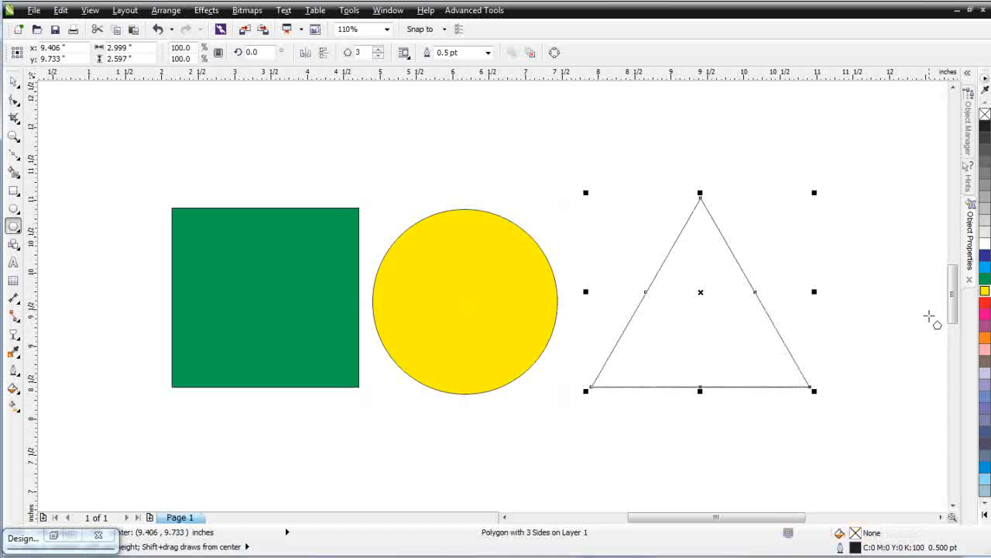
click(985, 267)
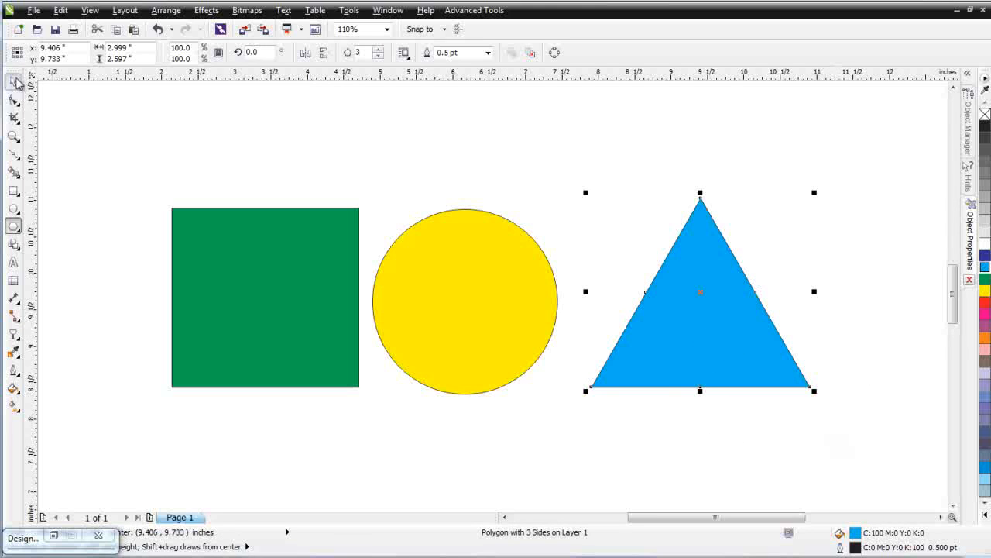
Reposition the triangle and the square so all three shapes overlap one another
click(17, 83)
drag(711, 345, 606, 352)
click(257, 346)
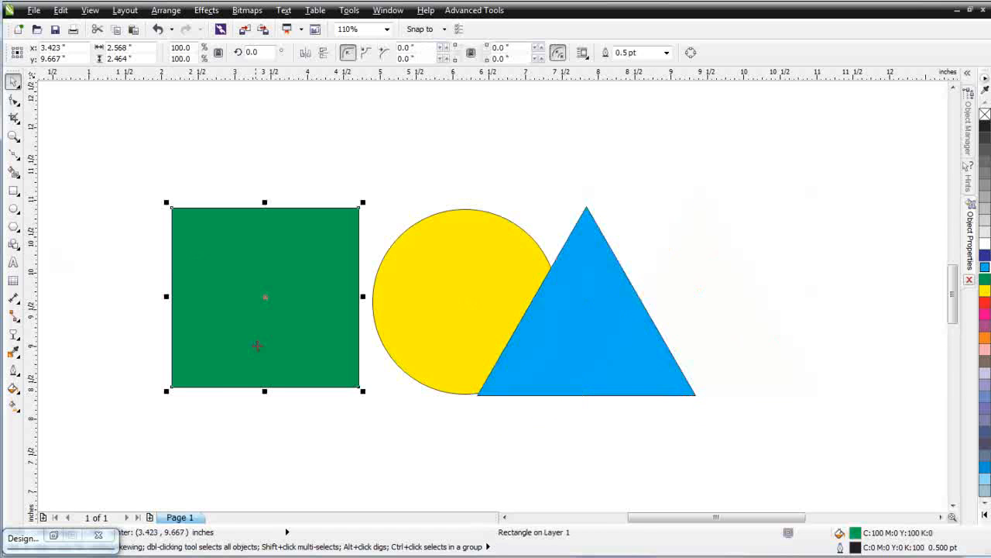
drag(223, 282, 310, 199)
click(586, 271)
drag(595, 247, 537, 329)
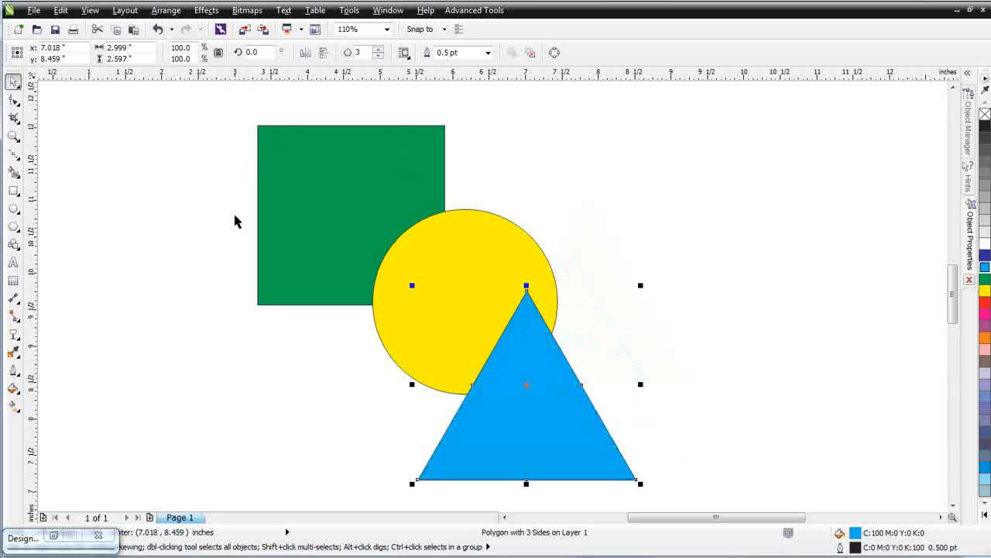
Select all three shapes and detach the property bar as a floating toolbar above the drawing
drag(218, 101, 694, 486)
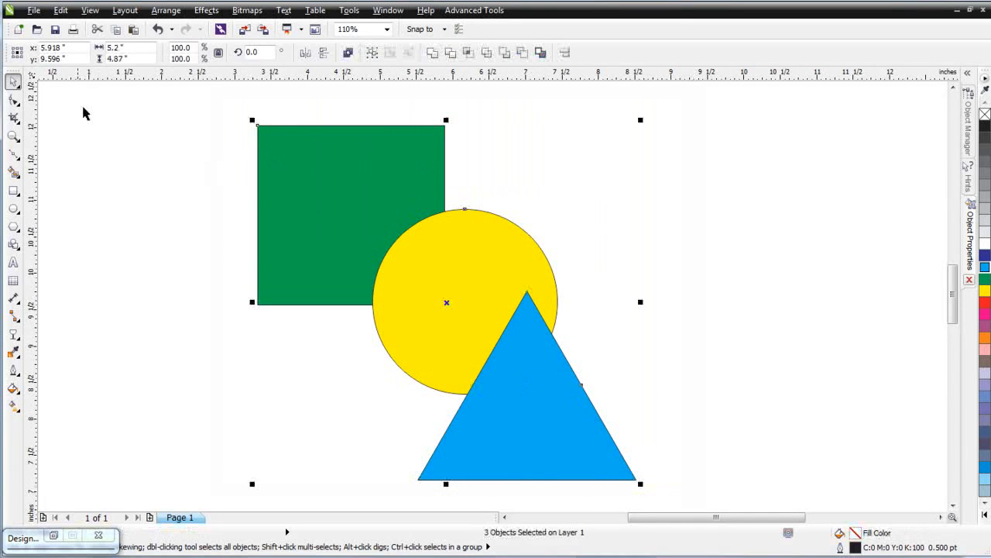
drag(14, 53, 115, 126)
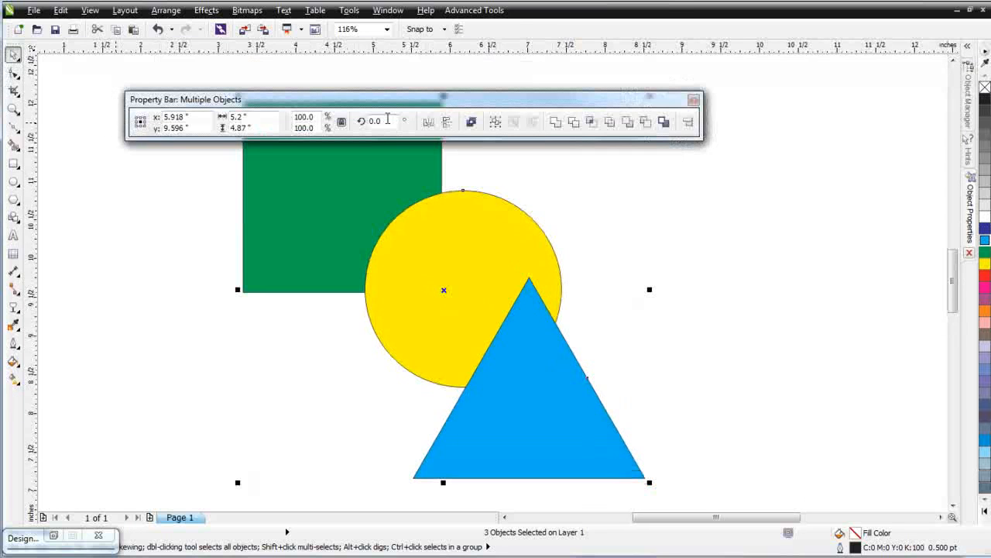
click(954, 62)
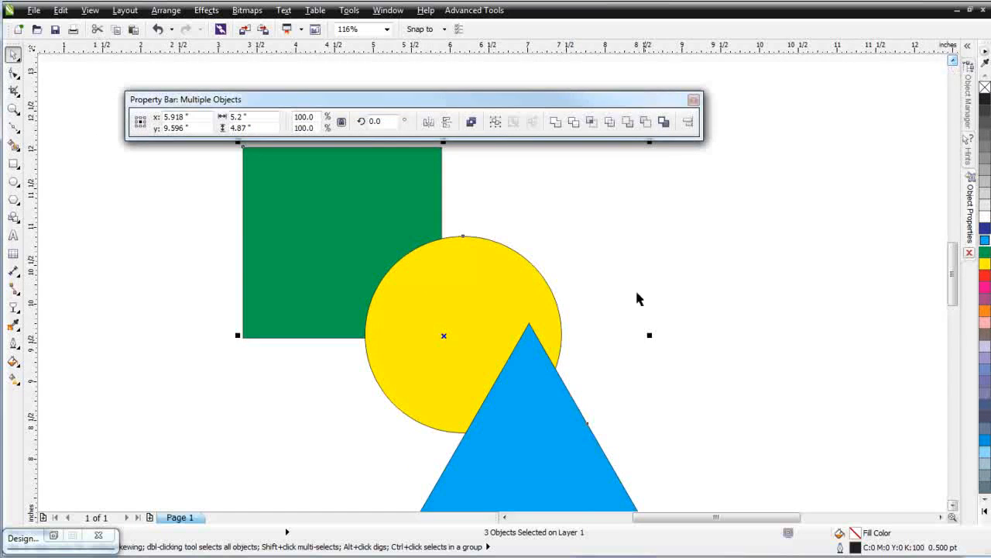
scroll(667, 318, down, 1)
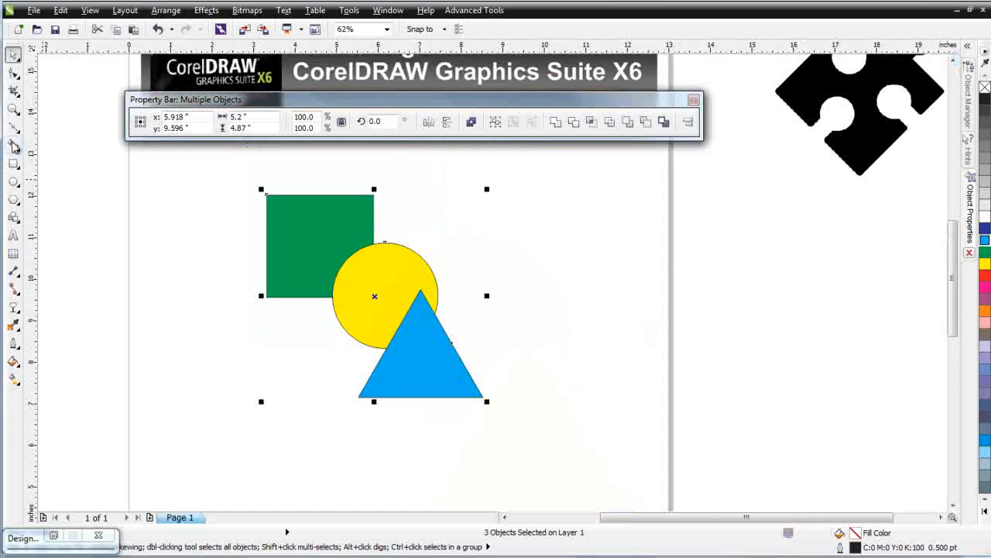
click(13, 108)
drag(204, 172, 588, 452)
click(13, 56)
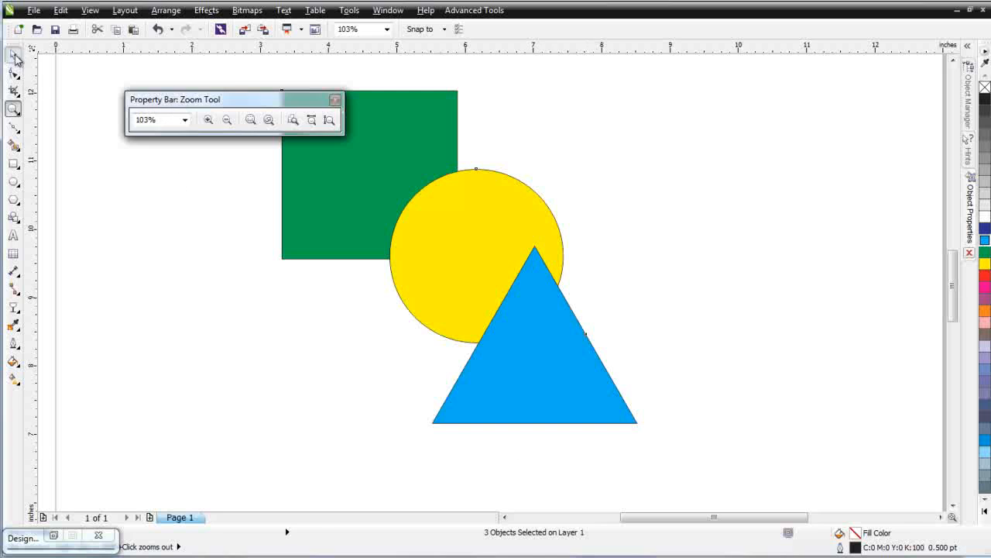
drag(522, 102, 538, 75)
drag(955, 285, 955, 276)
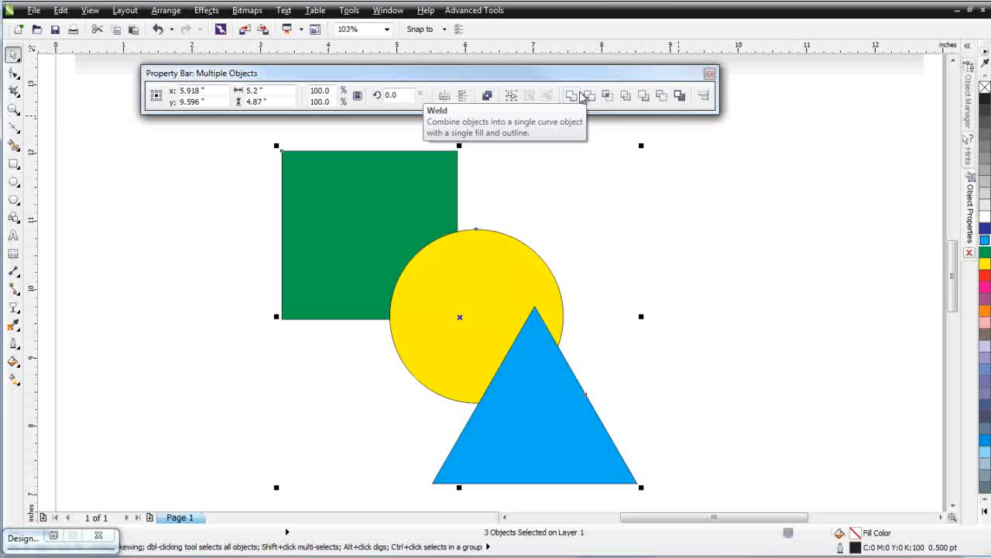
Reselect the three shapes and create a boundary object surrounding them
click(750, 259)
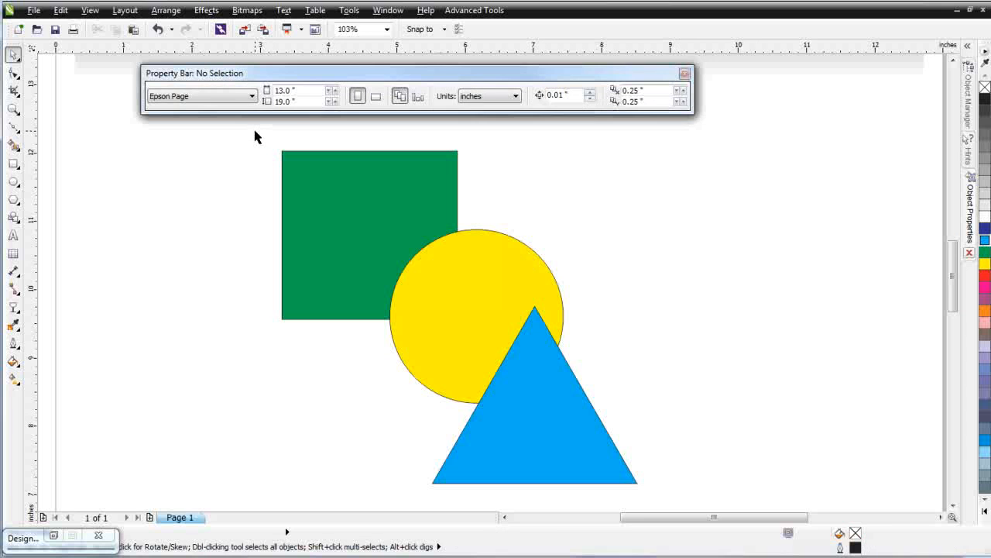
drag(254, 131, 691, 500)
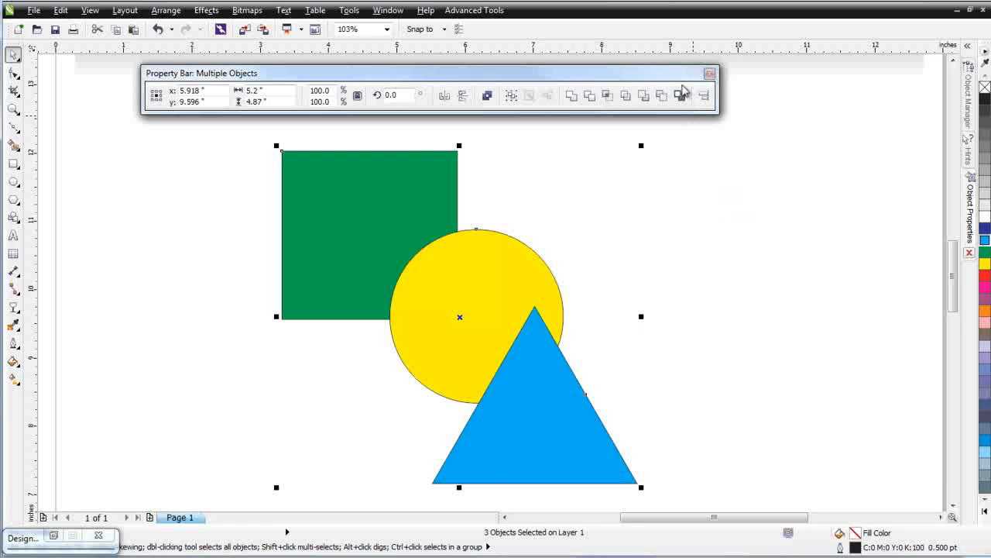
click(679, 95)
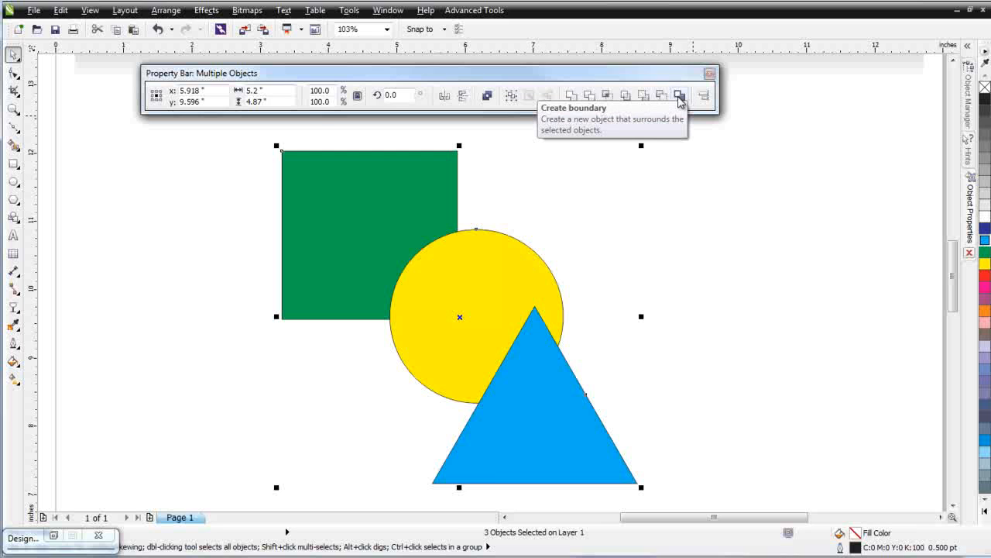
click(678, 95)
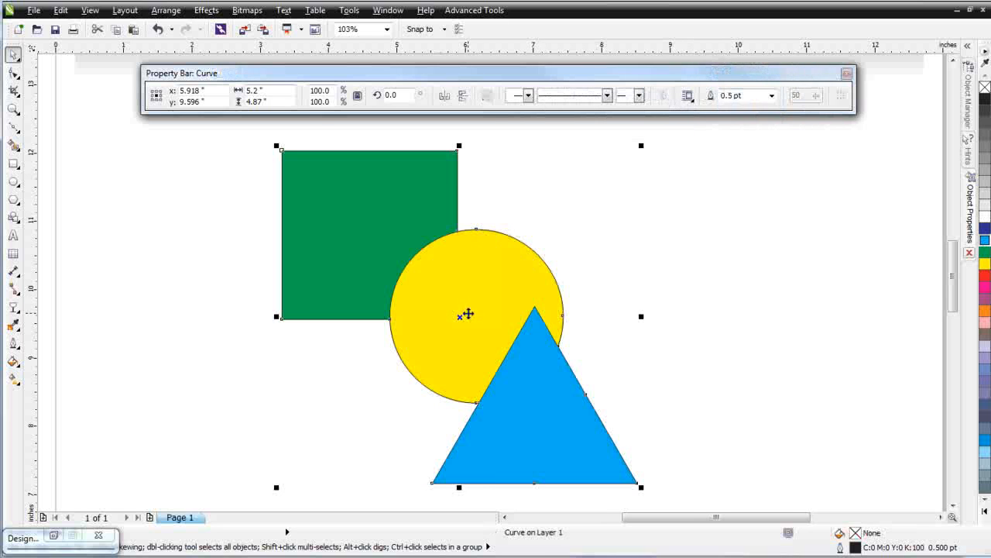
Move the new boundary object aside and undo the move
drag(469, 325, 728, 304)
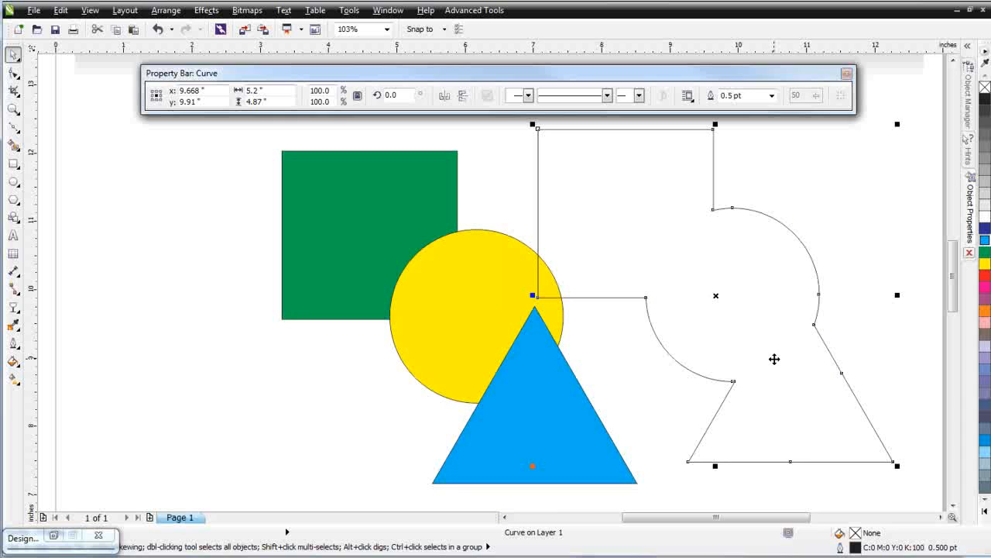
key(ctrl+z)
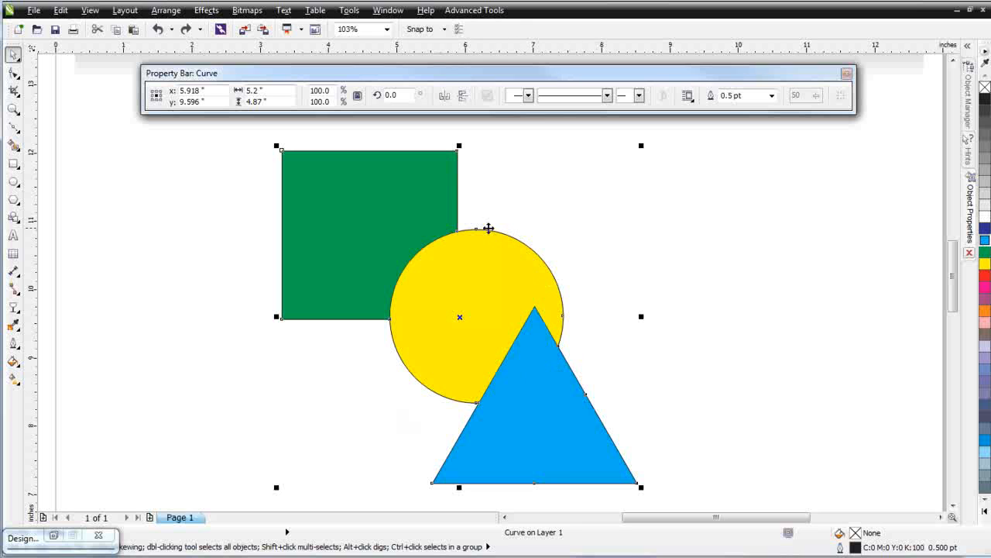
Select the boundary object and set its outline width to 8.0 pt in Object Properties
click(486, 298)
click(969, 213)
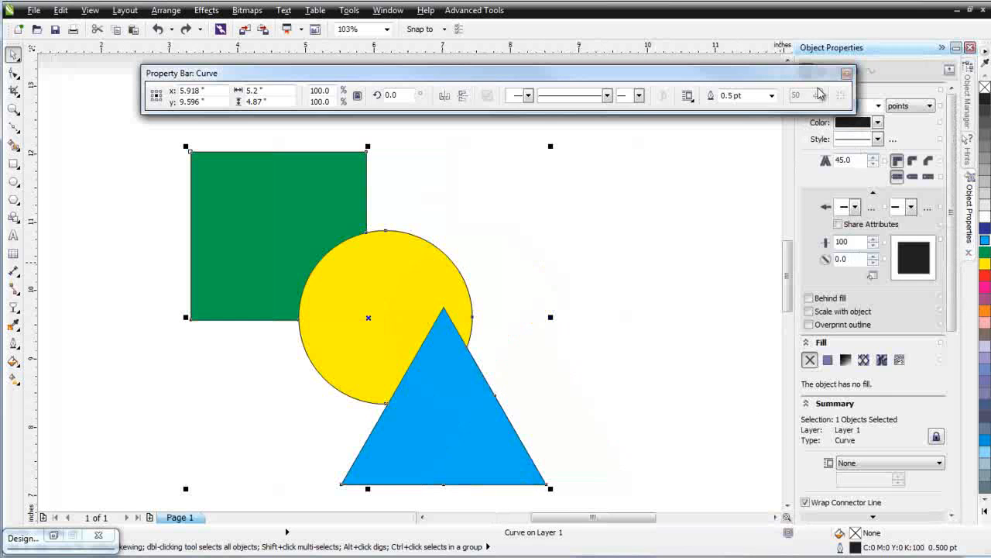
drag(752, 81, 671, 85)
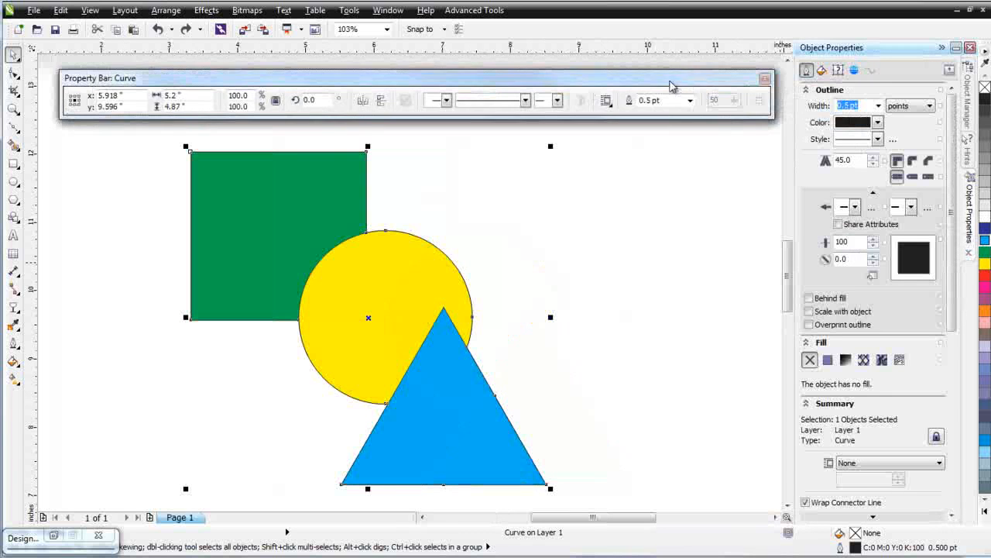
click(879, 105)
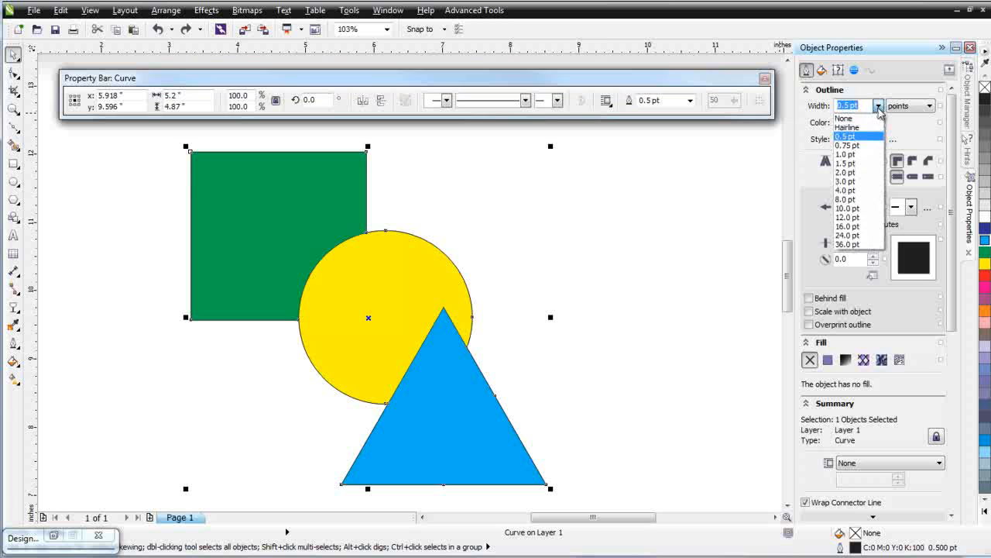
click(857, 199)
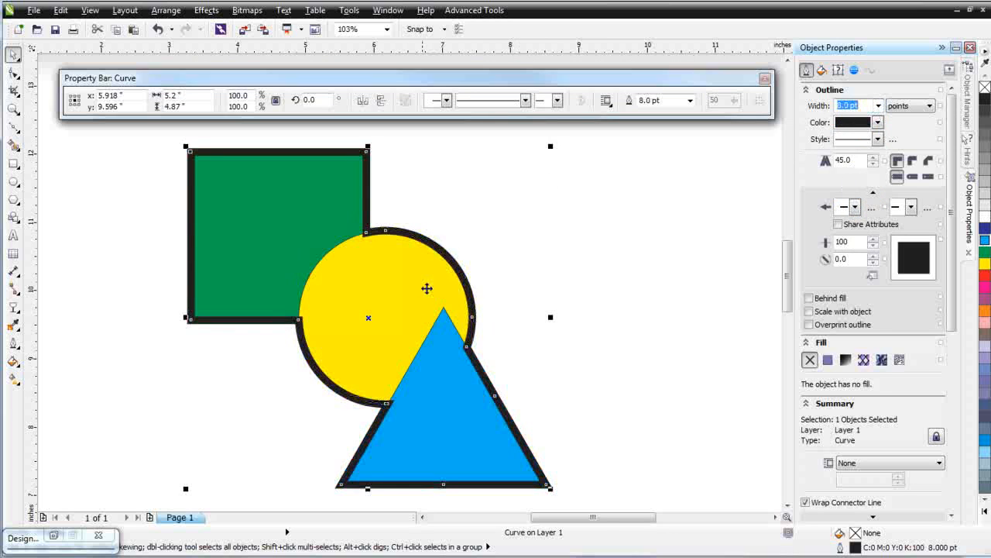
Undo the boundary's outline width change
right_click(371, 321)
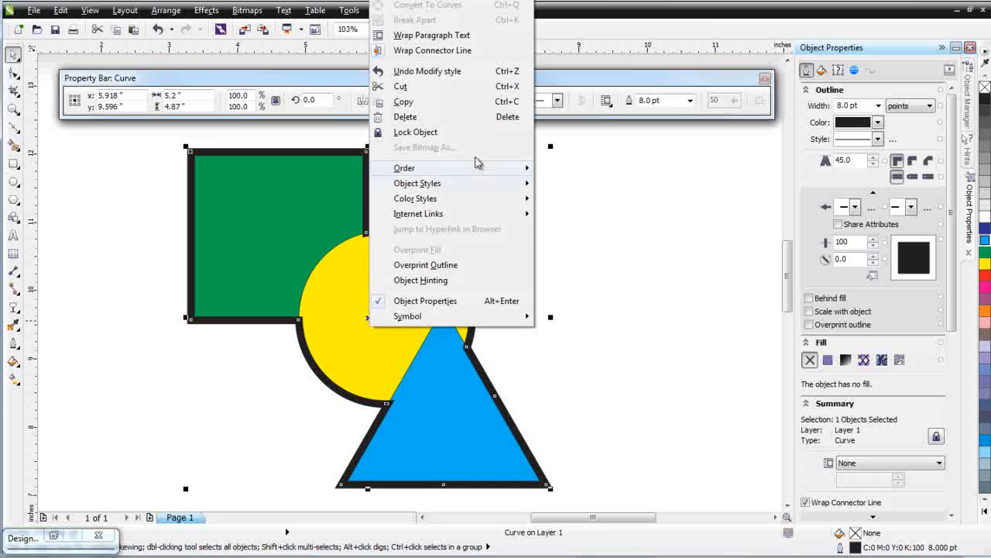
mouse_move(480, 170)
click(637, 44)
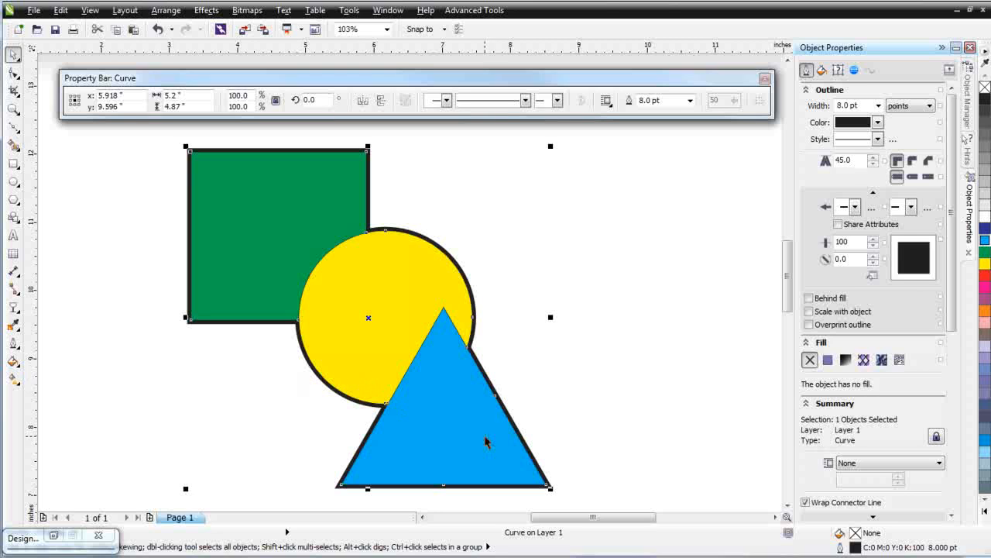
key(ctrl+z)
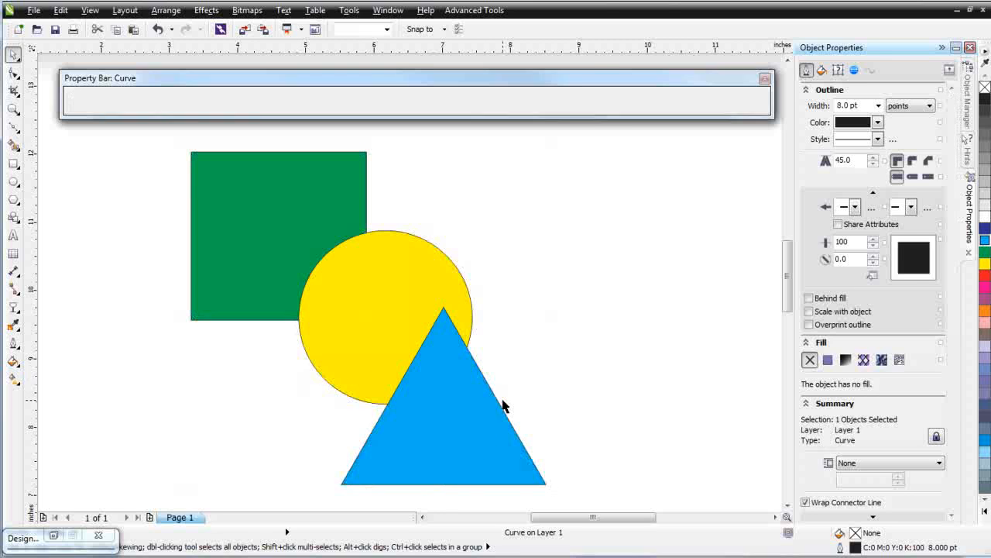
Select the triangle and circle, apply Back minus front, then undo it
click(623, 323)
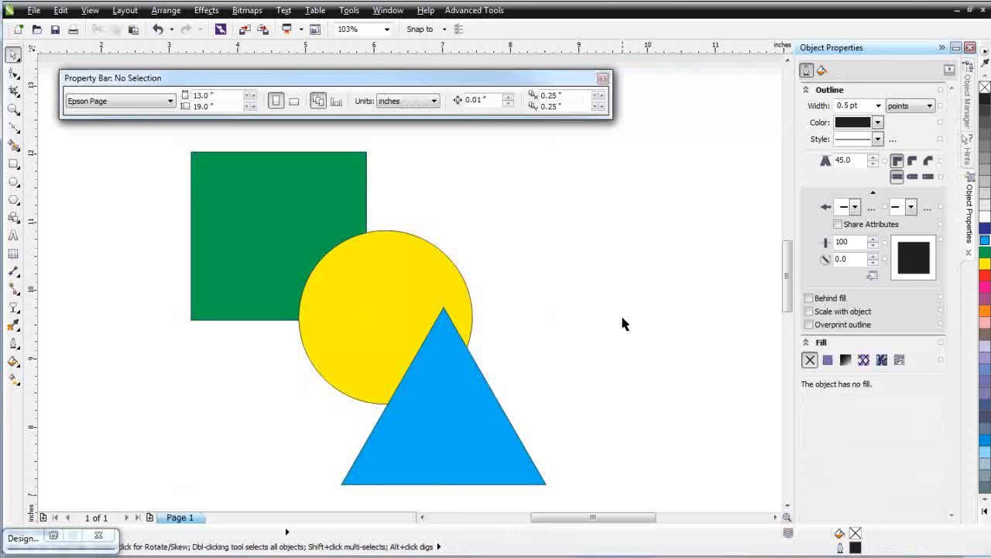
click(471, 412)
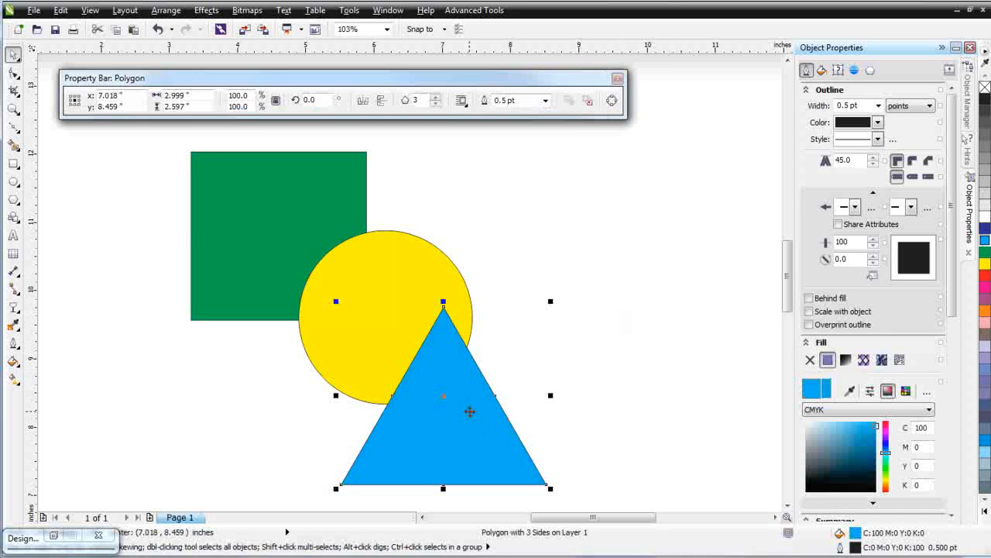
shift+click(409, 260)
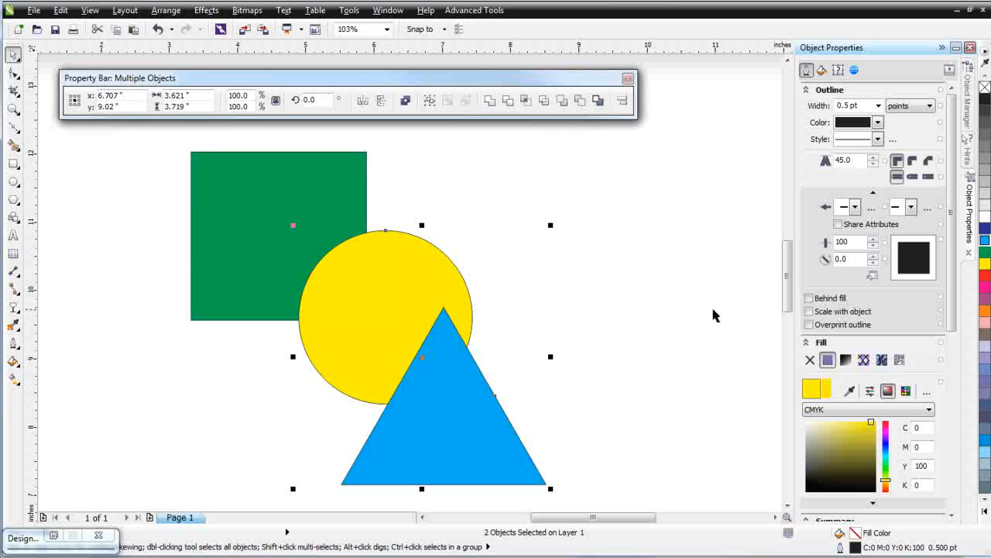
click(580, 101)
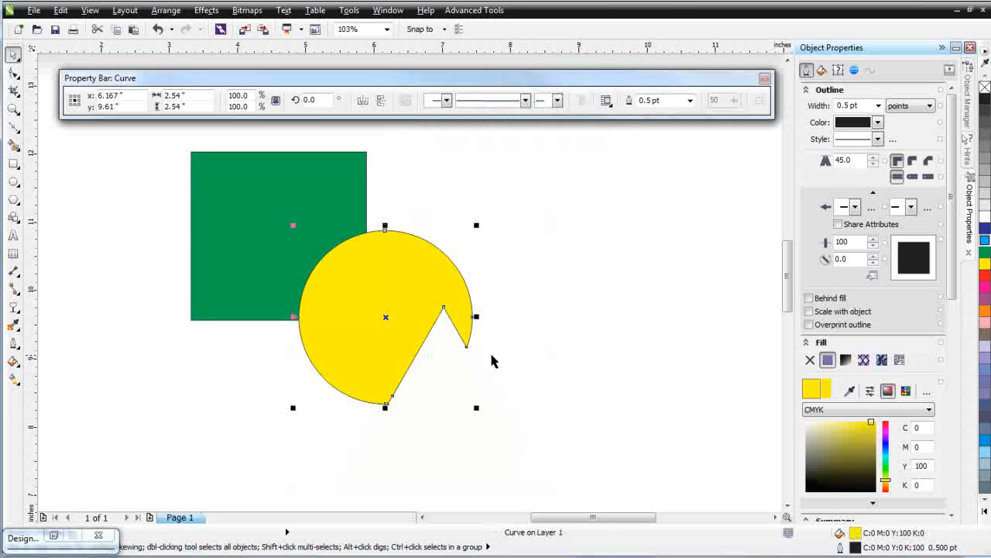
key(ctrl+z)
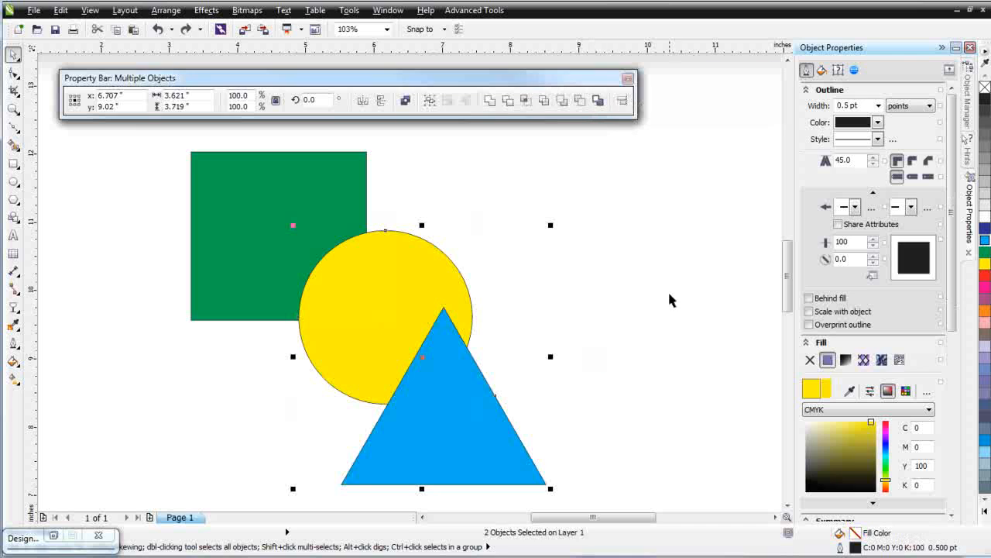
Apply Front minus back to the triangle and circle, then undo it and deselect
click(560, 101)
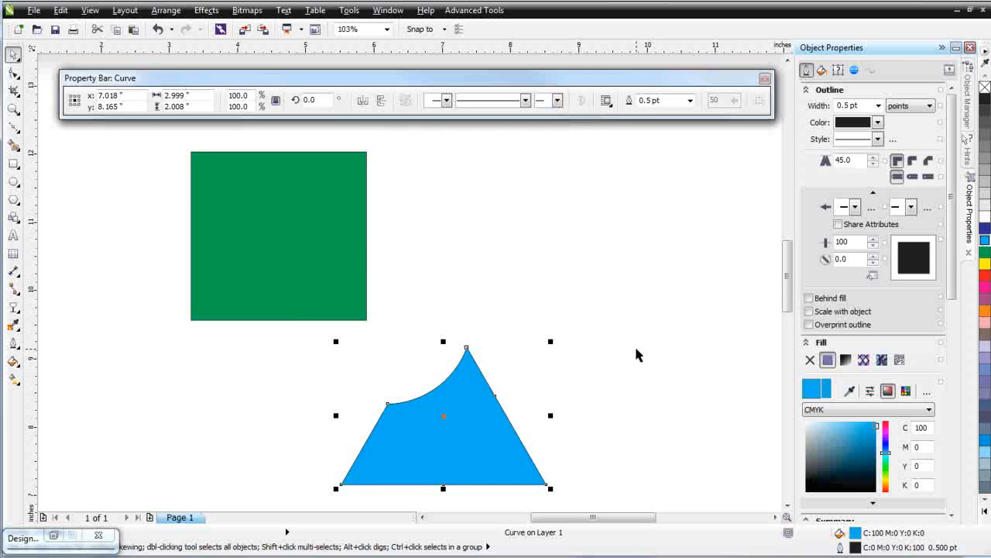
key(ctrl+z)
key(Escape)
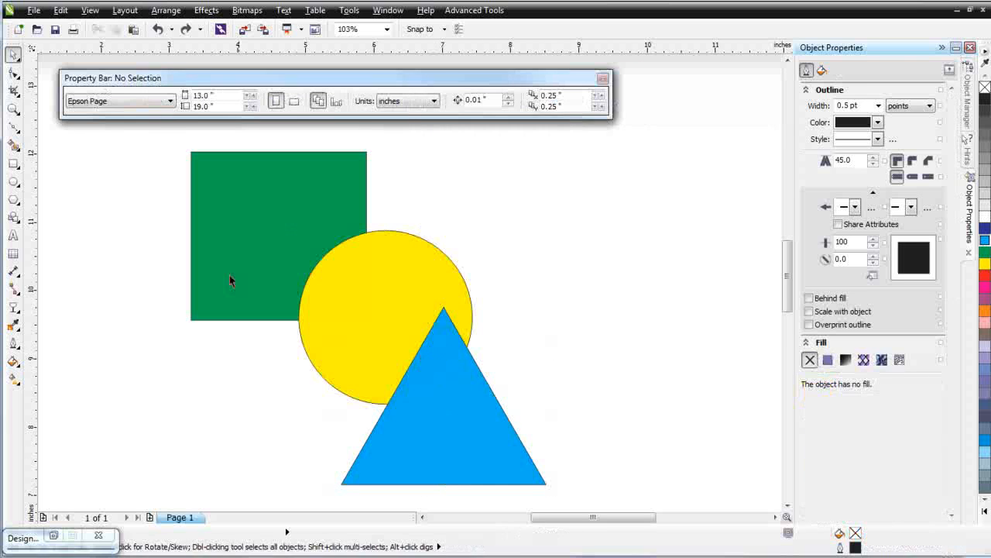
Move the triangle left so it overlaps the square's lower-left corner
drag(161, 140, 632, 499)
click(642, 456)
drag(462, 464, 227, 381)
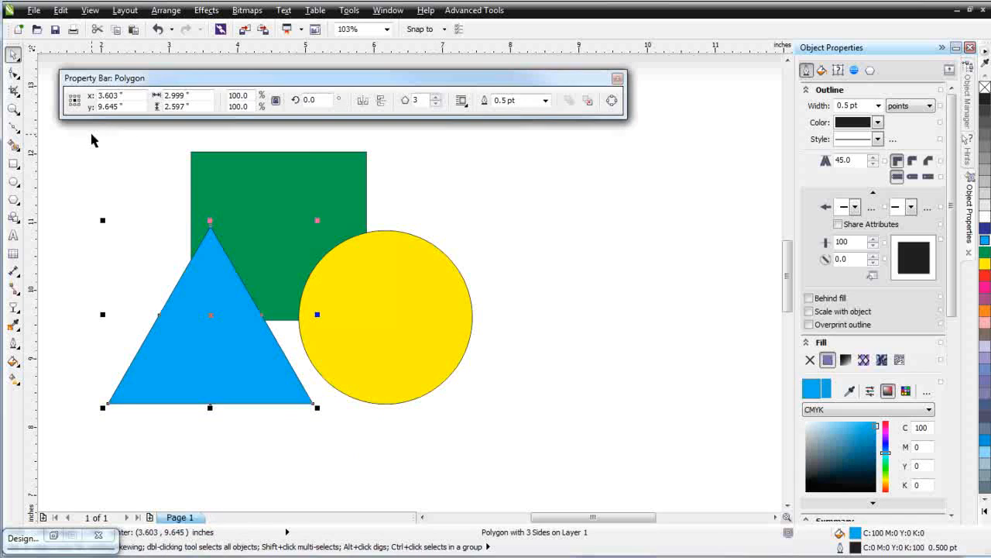
Select all three shapes, apply Back minus front, then undo it
drag(91, 139, 581, 483)
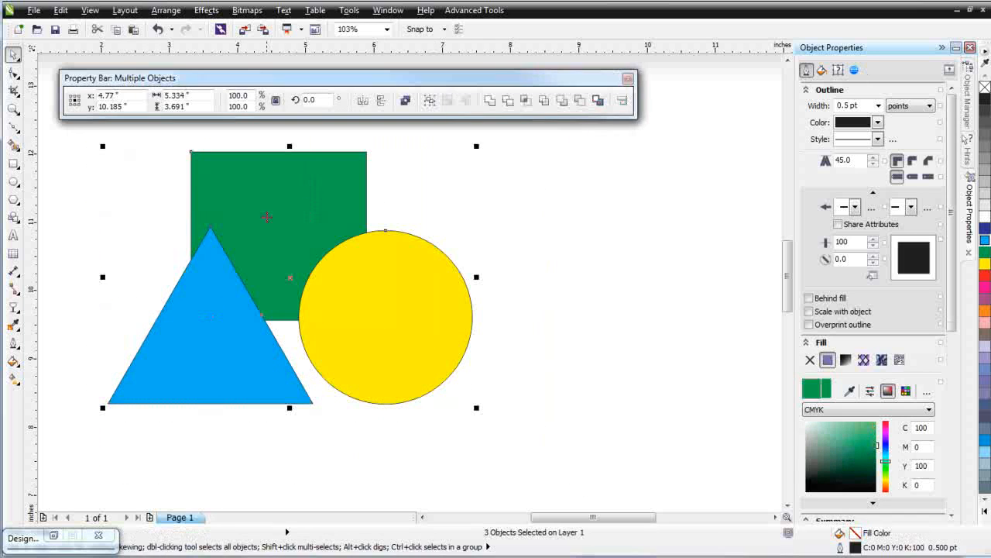
click(586, 104)
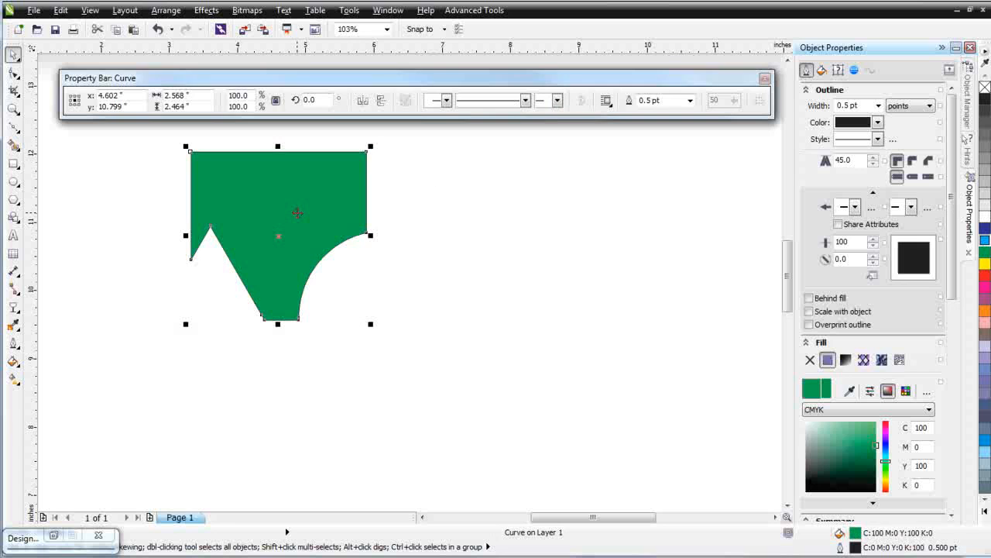
key(ctrl+z)
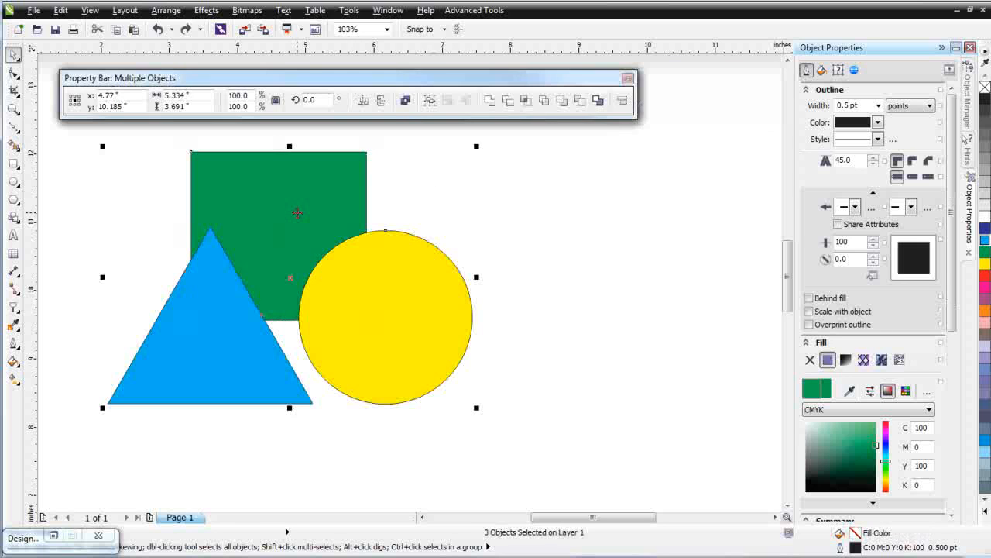
Move the triangle up and to the right so it overlaps both the square and the circle
click(574, 460)
drag(257, 376, 321, 338)
Select all three shapes, apply Front minus back, then undo it
drag(155, 140, 603, 474)
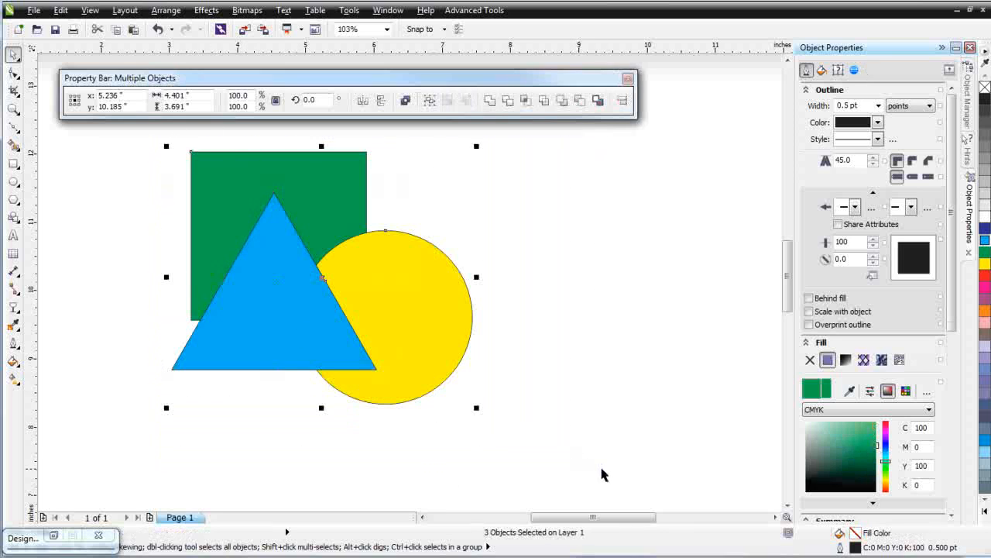
click(562, 105)
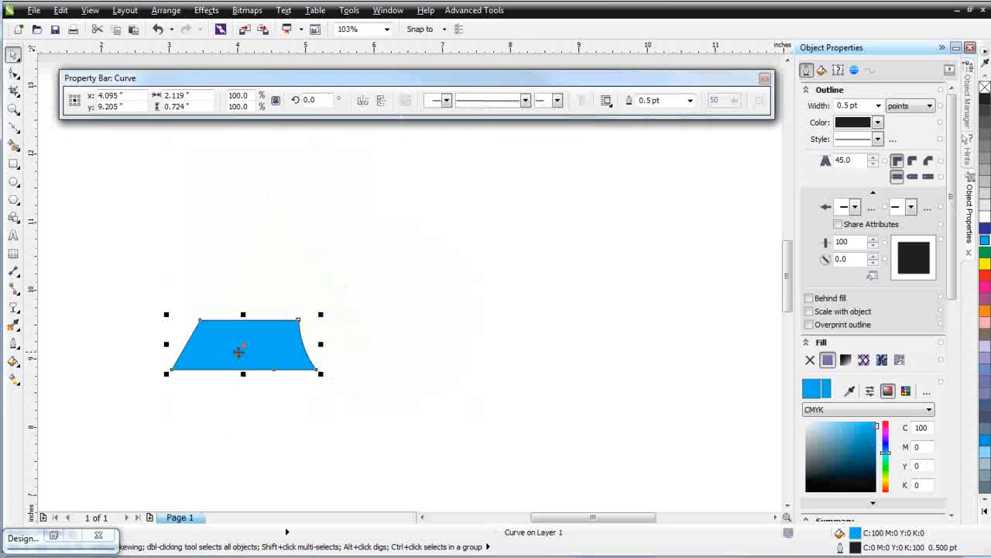
key(ctrl+z)
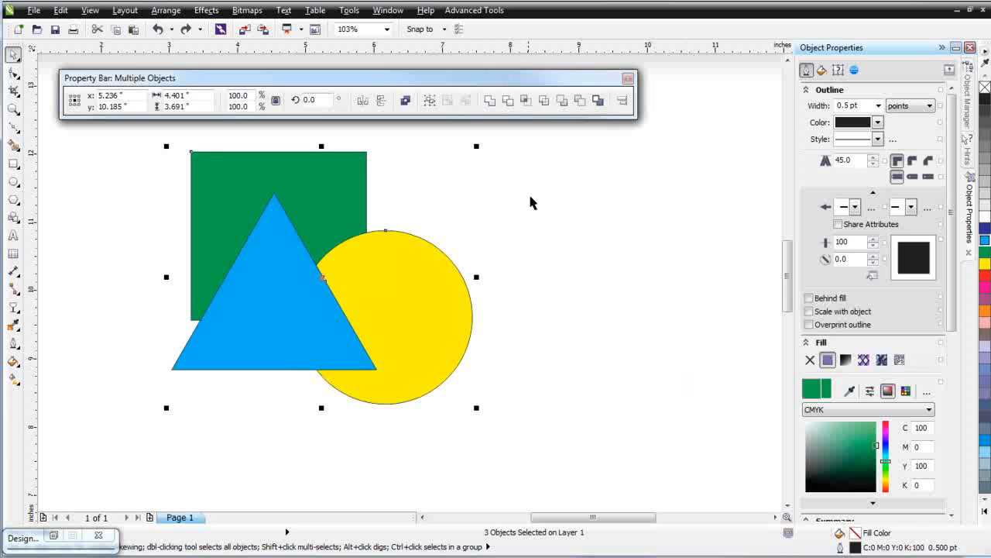
Apply Simplify to all three shapes, pull the circle and triangle apart to inspect the pieces, then undo everything
click(544, 101)
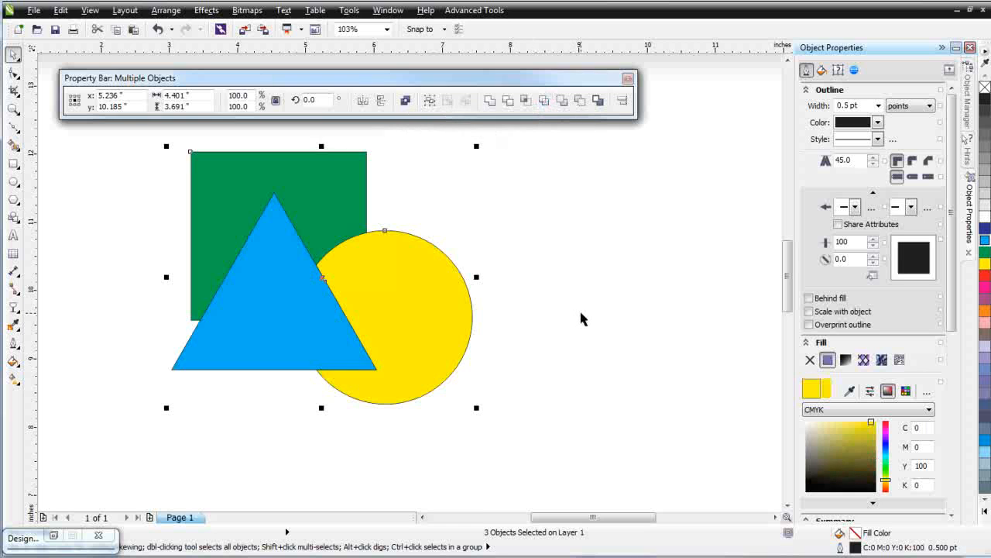
click(476, 310)
click(421, 309)
drag(420, 310, 558, 308)
click(310, 365)
drag(310, 365, 338, 458)
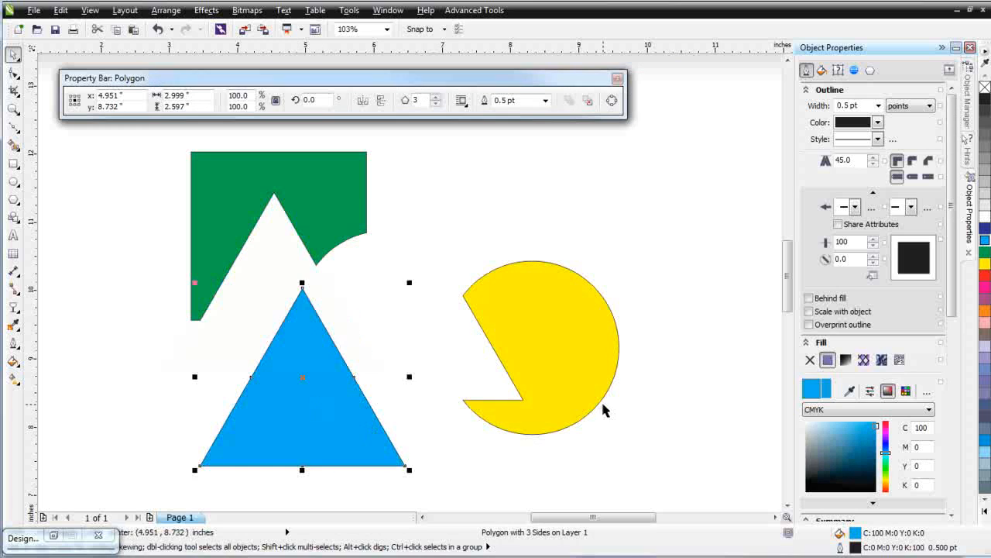
key(ctrl+z)
key(ctrl+z)
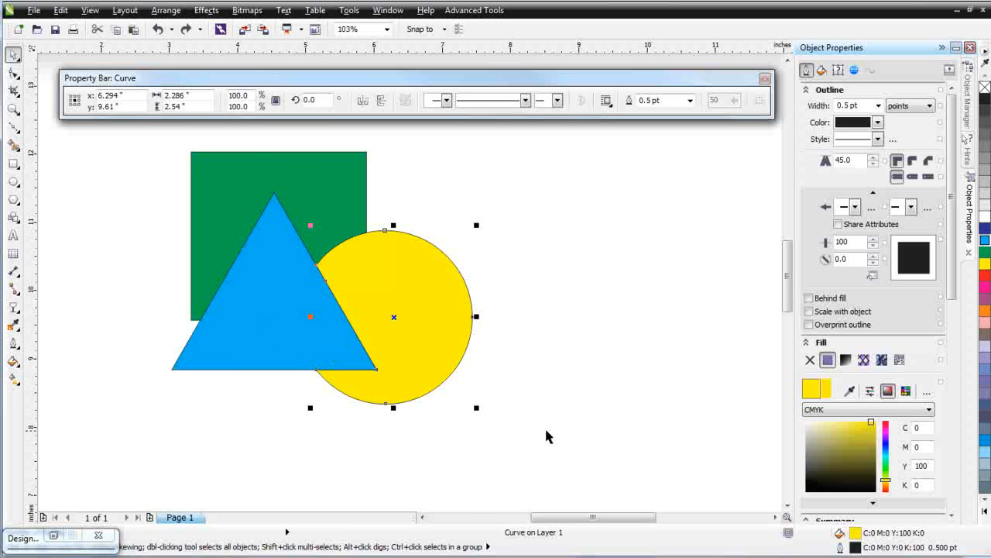
key(ctrl+a)
key(ctrl+z)
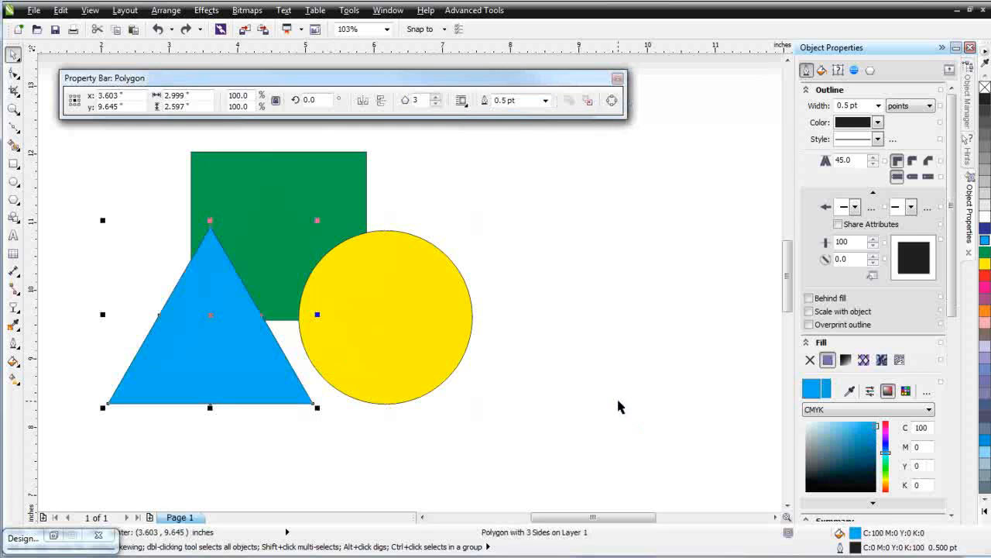
Move the triangle rightward over the square and circle, then select all three shapes and apply Trim
drag(282, 356, 329, 334)
drag(561, 436, 66, 133)
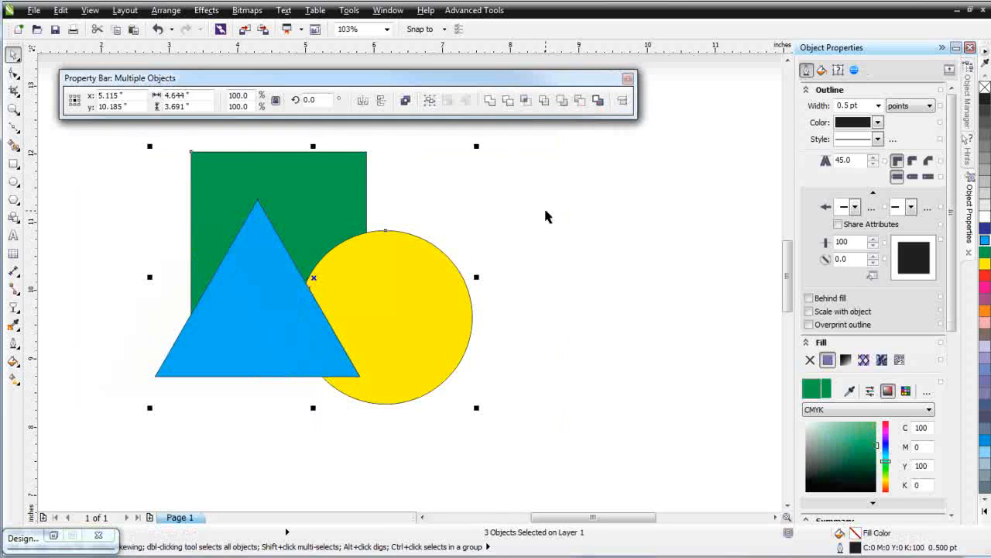
click(509, 101)
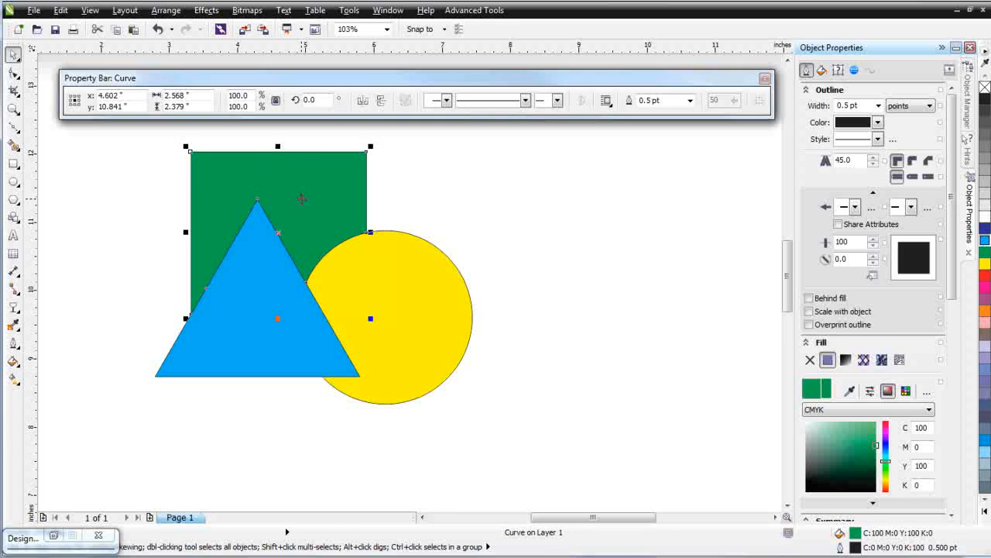
Drag the circle and triangle away from the trimmed square to inspect it, then undo both moves and reselect all
click(434, 301)
drag(437, 310, 596, 352)
click(288, 329)
drag(288, 329, 282, 439)
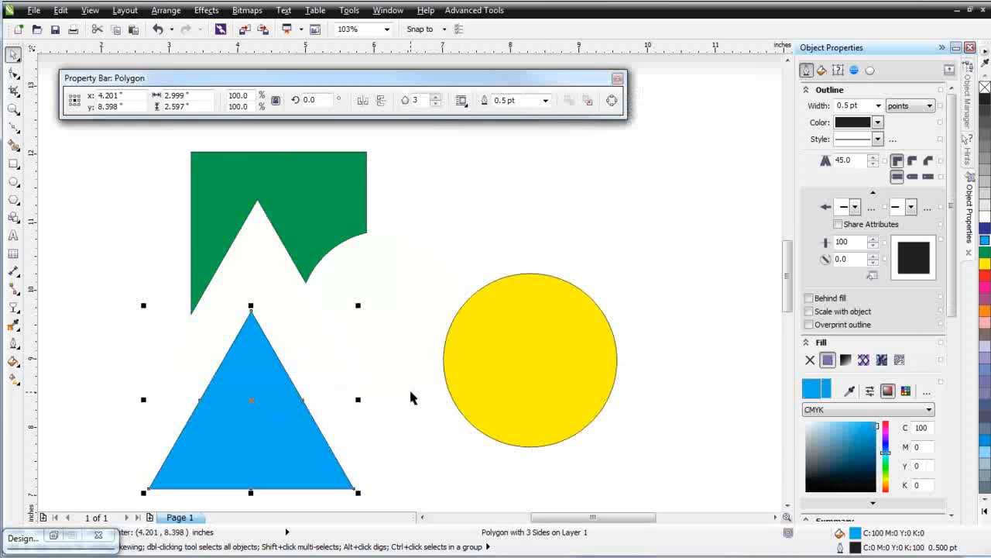
key(ctrl+z)
key(ctrl+z)
key(ctrl+a)
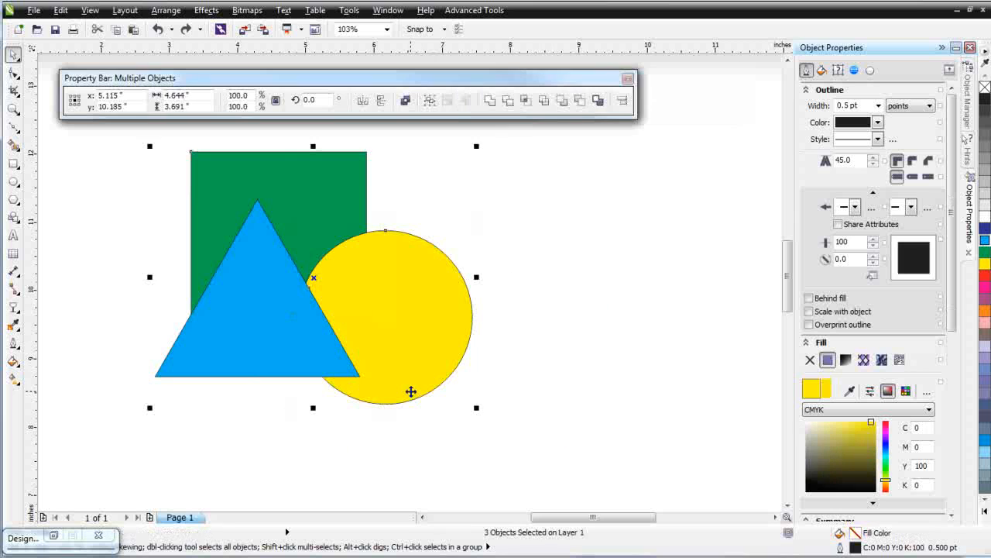
Nudge the square slightly, select all three shapes and apply Trim again
key(Escape)
click(333, 184)
drag(333, 183, 307, 217)
drag(581, 454, 119, 153)
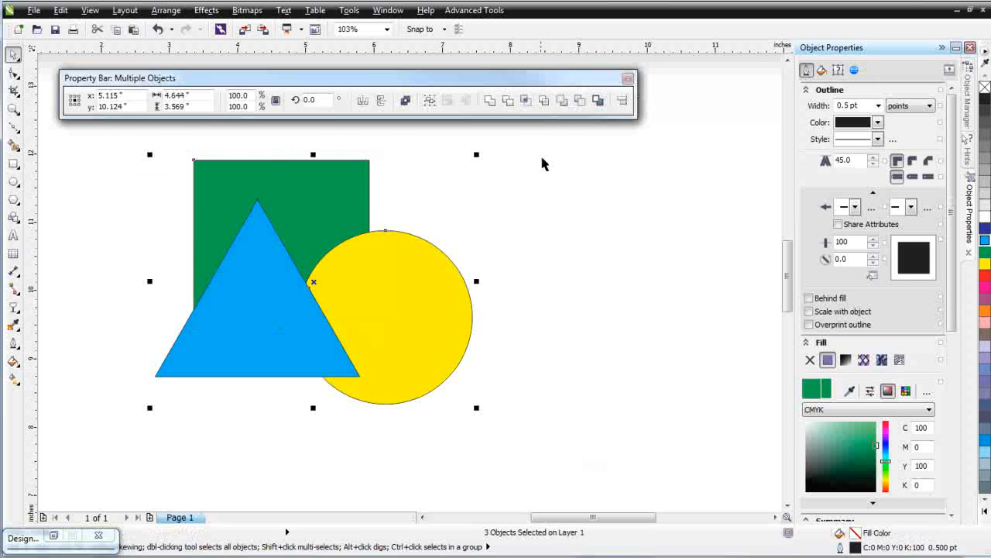
click(508, 100)
Drag the trimmed square up-left and the triangle down-left to reveal the cut-outs, then undo both moves
click(585, 283)
click(336, 173)
drag(336, 173, 306, 146)
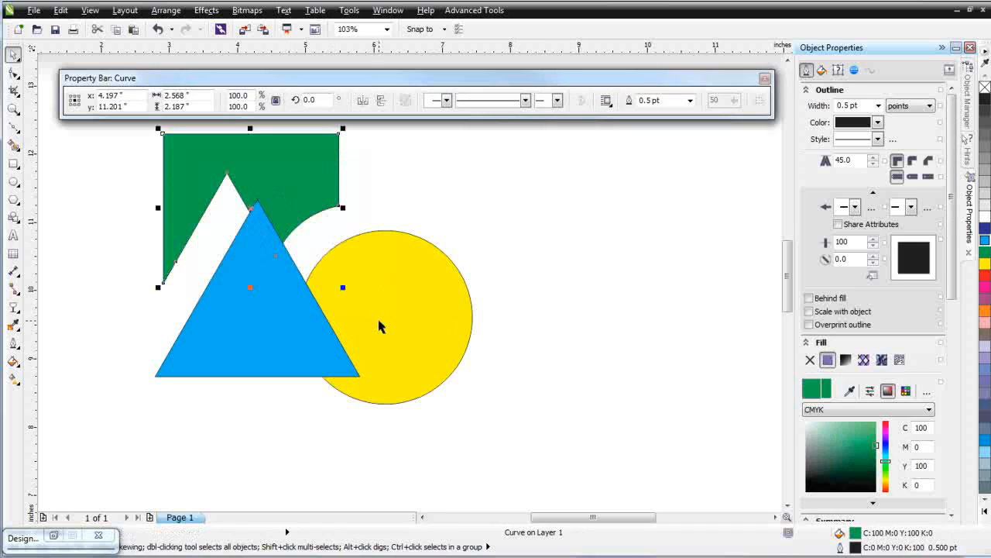
click(379, 326)
click(270, 303)
drag(270, 302, 210, 359)
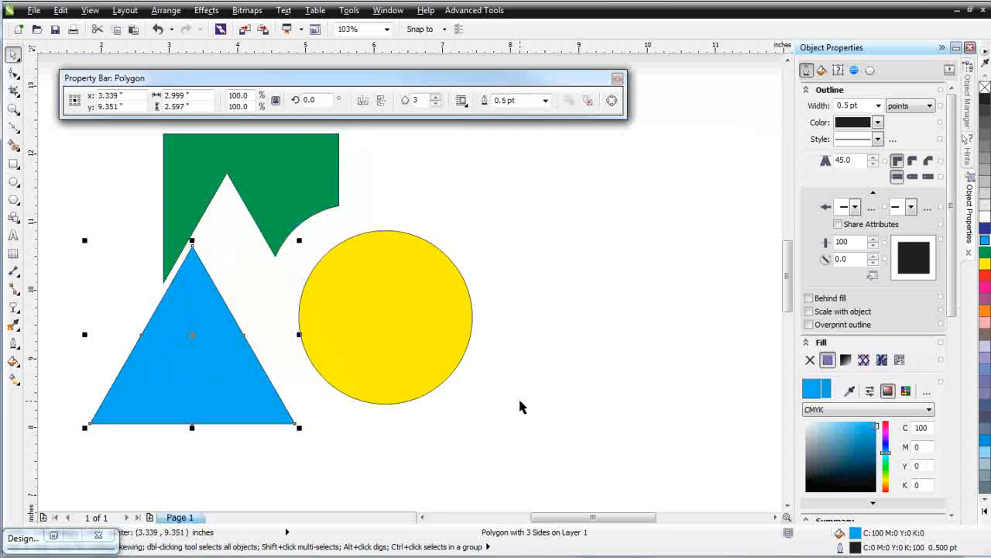
key(ctrl+z)
key(ctrl+z)
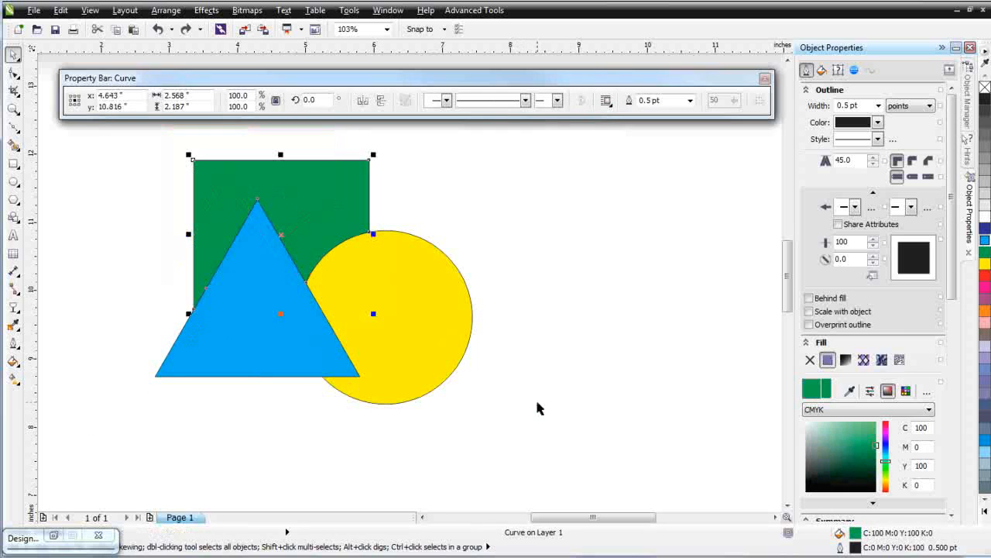
Select all three shapes, apply Weld, then undo it
key(ctrl+a)
click(571, 445)
drag(571, 444, 115, 155)
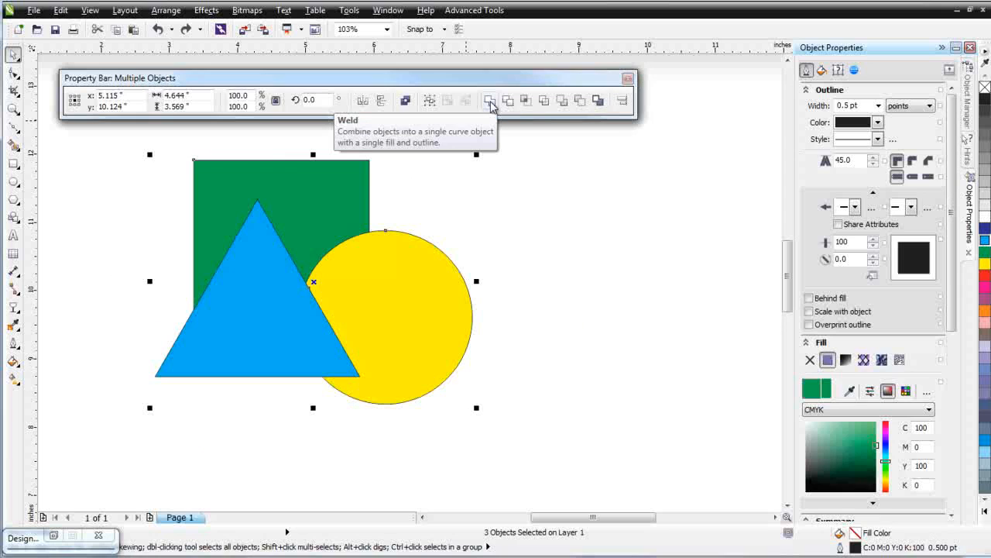
click(488, 102)
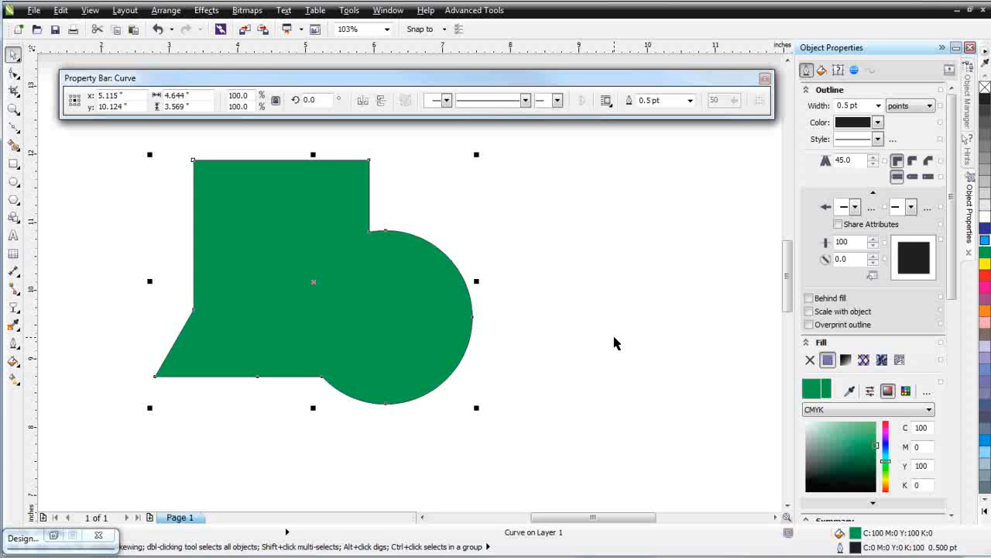
key(ctrl+z)
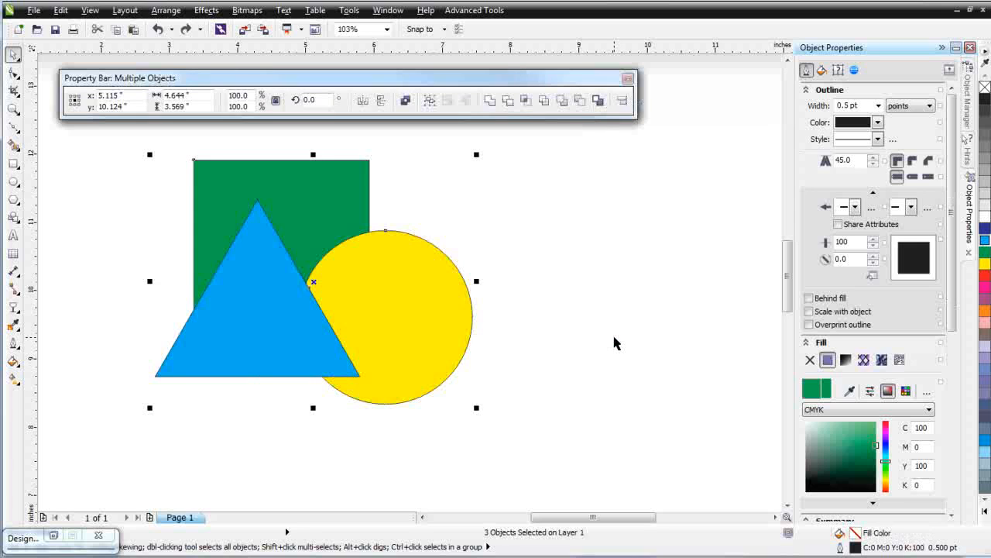
Select the square and fill it with red
click(627, 323)
click(333, 187)
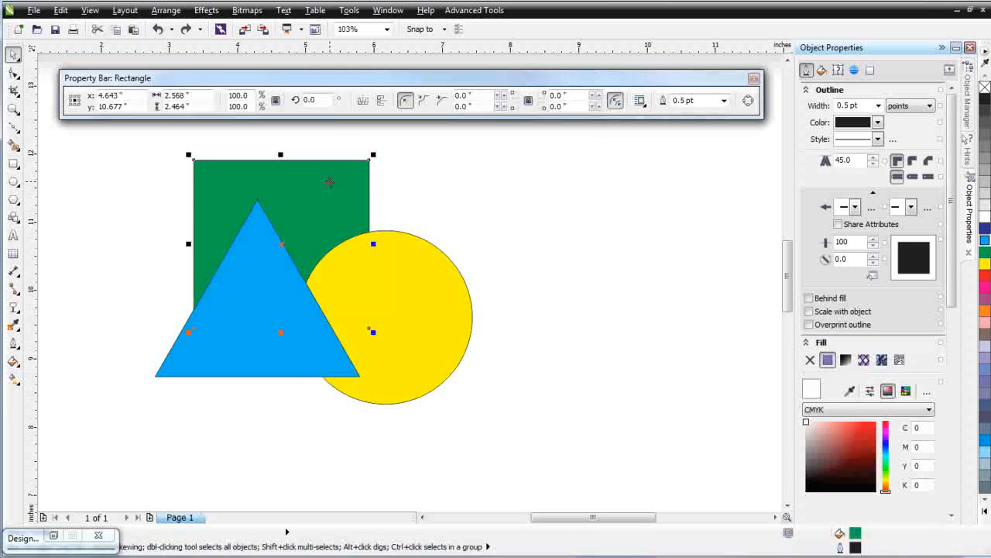
click(985, 275)
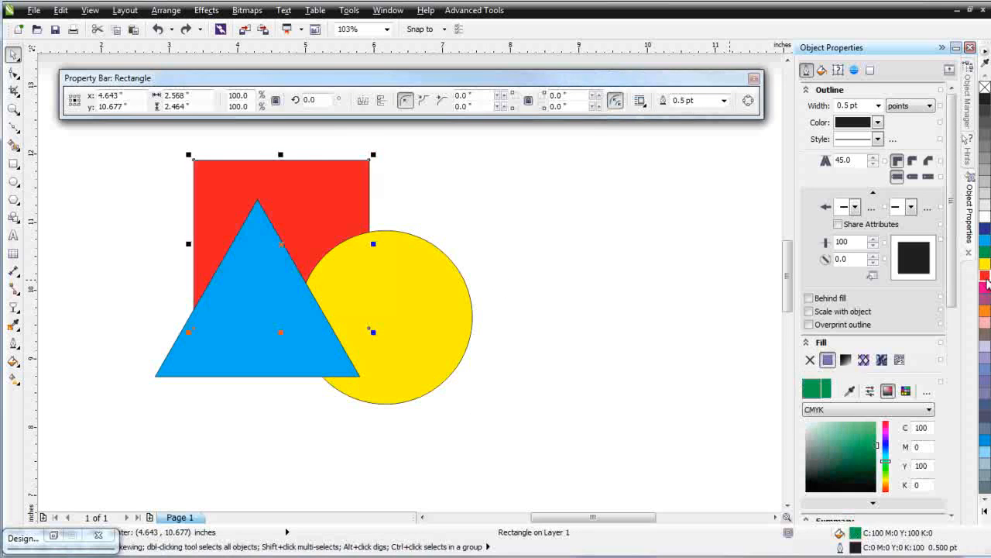
Select all three shapes again, apply Weld, and undo the weld
click(555, 311)
drag(577, 444, 89, 133)
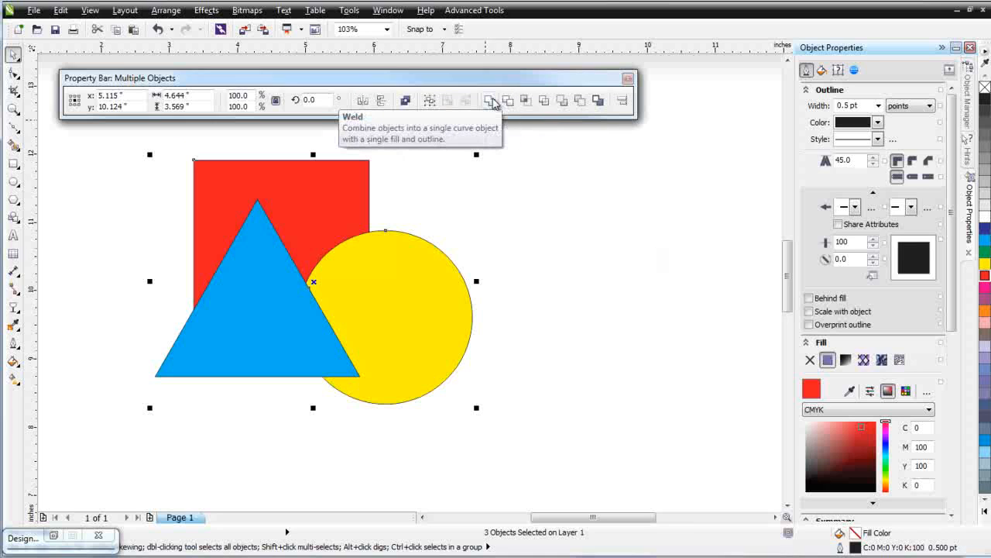
click(490, 100)
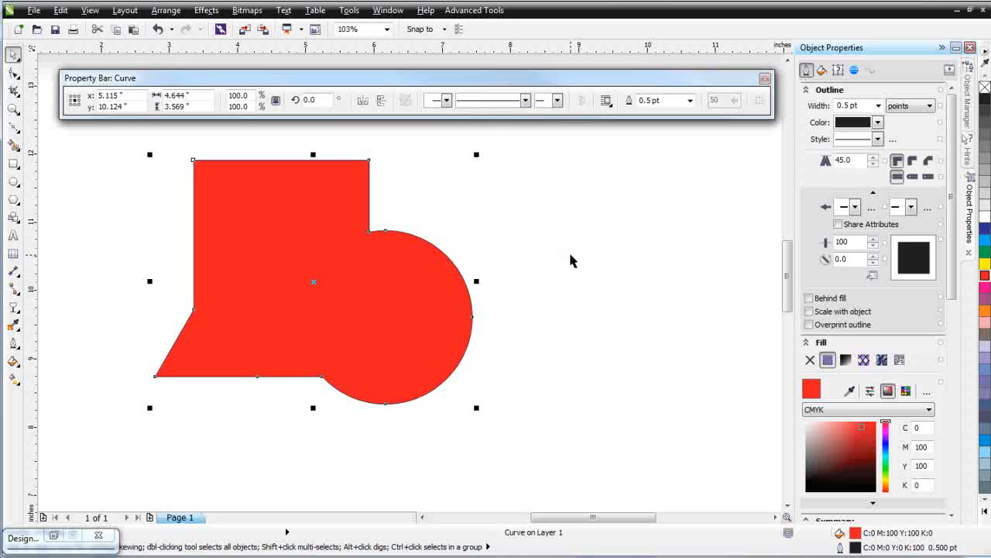
key(ctrl+z)
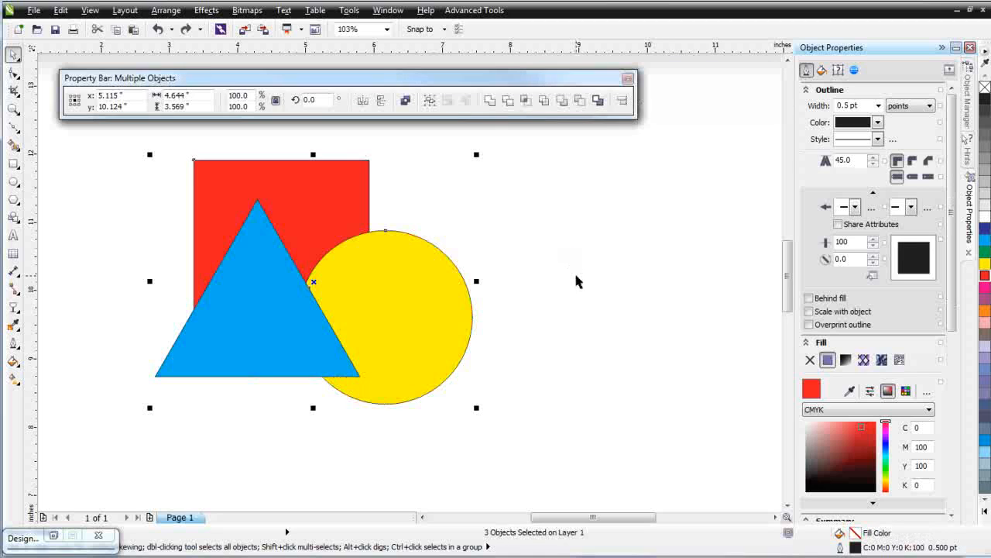
Combine the three shapes, drag the combined object to the right, then undo both actions
click(407, 102)
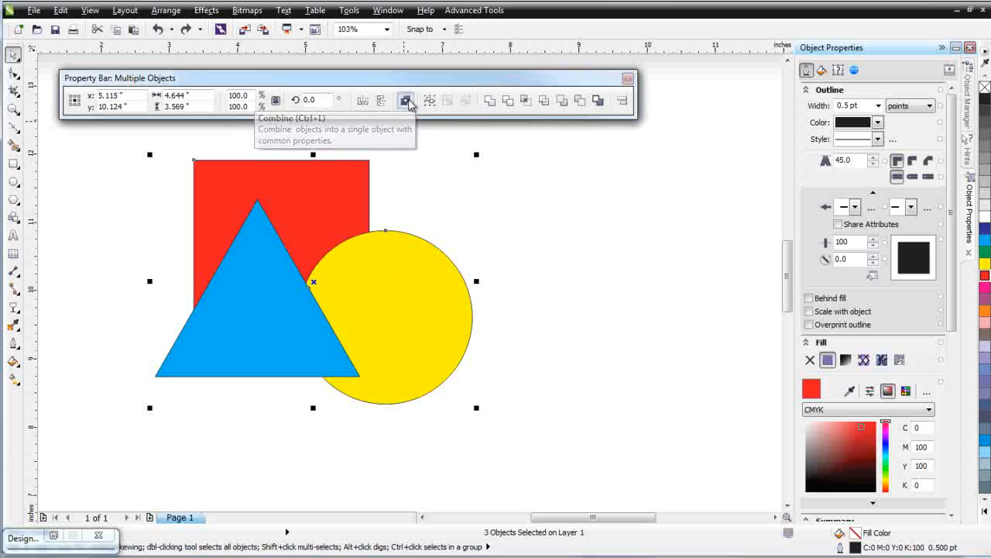
click(540, 418)
drag(365, 284, 580, 328)
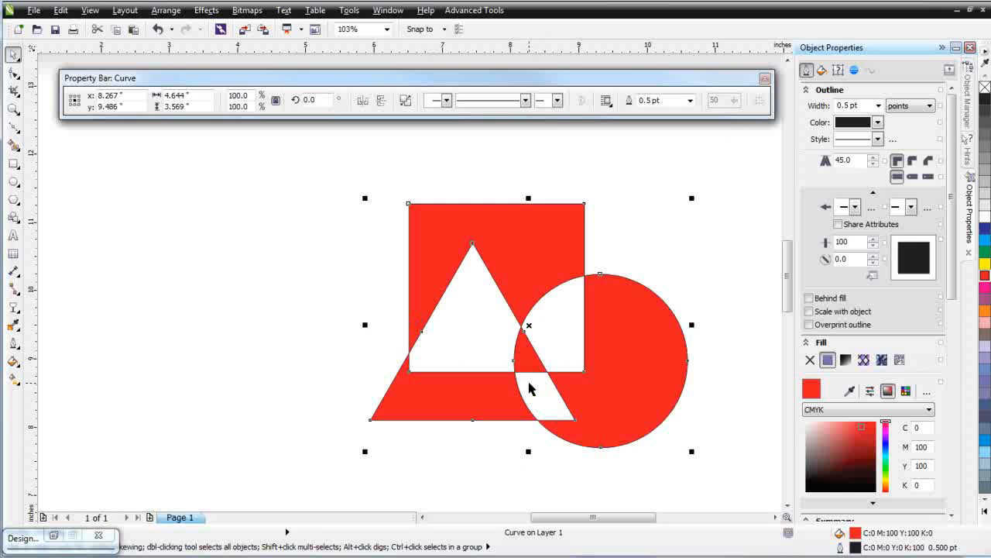
key(ctrl+z)
key(ctrl+z)
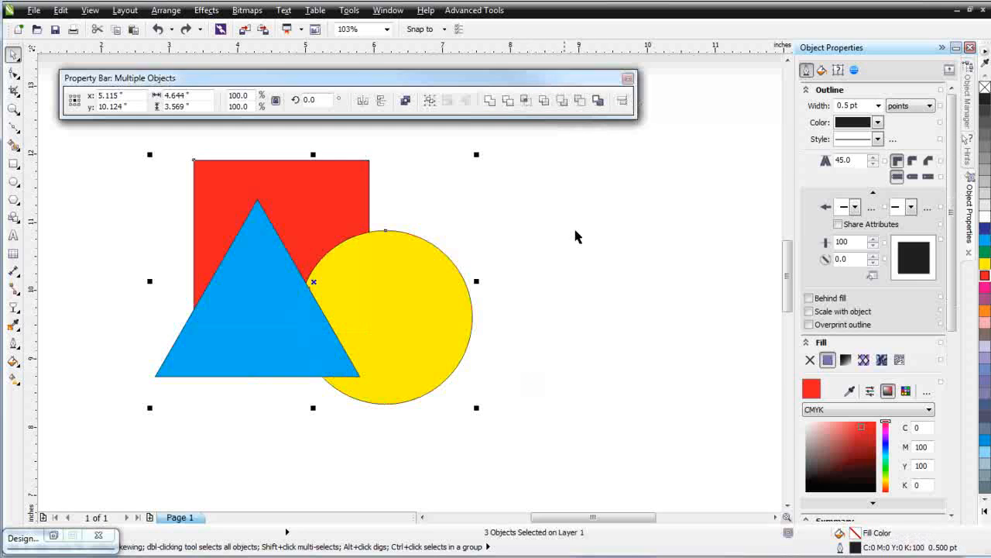
Dock the floating property bar below the standard toolbar
drag(469, 87, 409, 51)
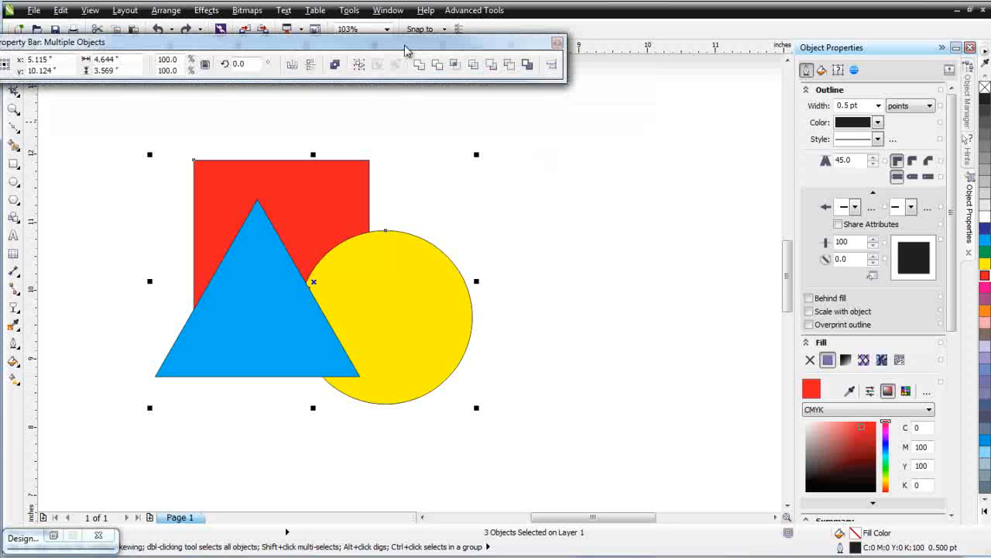
mouse_move(41, 44)
mouse_down()
mouse_move(48, 50)
mouse_move(48, 33)
mouse_move(41, 59)
mouse_up()
Select the puzzle-piece bitmap and move it to the middle of the page
click(498, 236)
drag(507, 137, 157, 455)
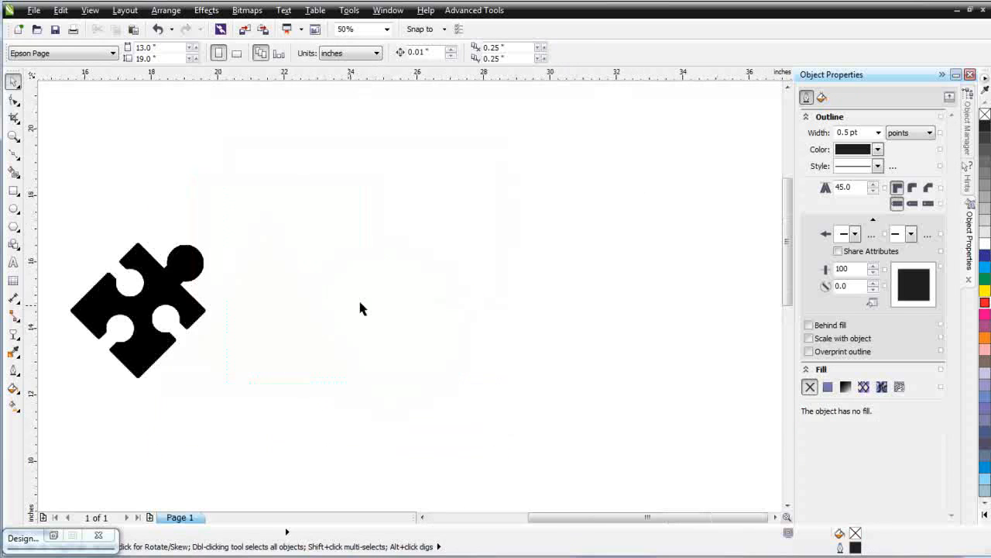
drag(139, 325, 268, 350)
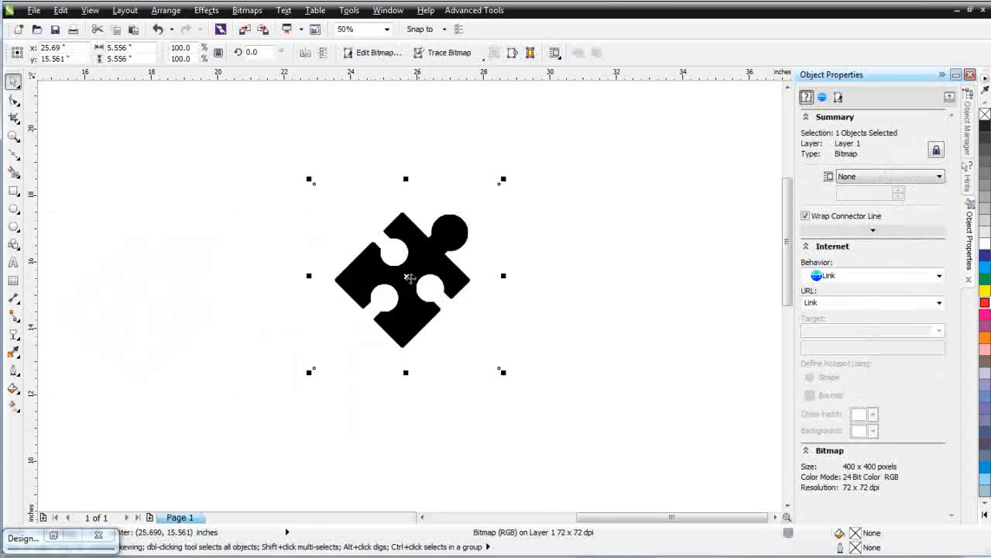
Apply a Uniform transparency to the puzzle-piece bitmap with the Transparency tool
click(21, 338)
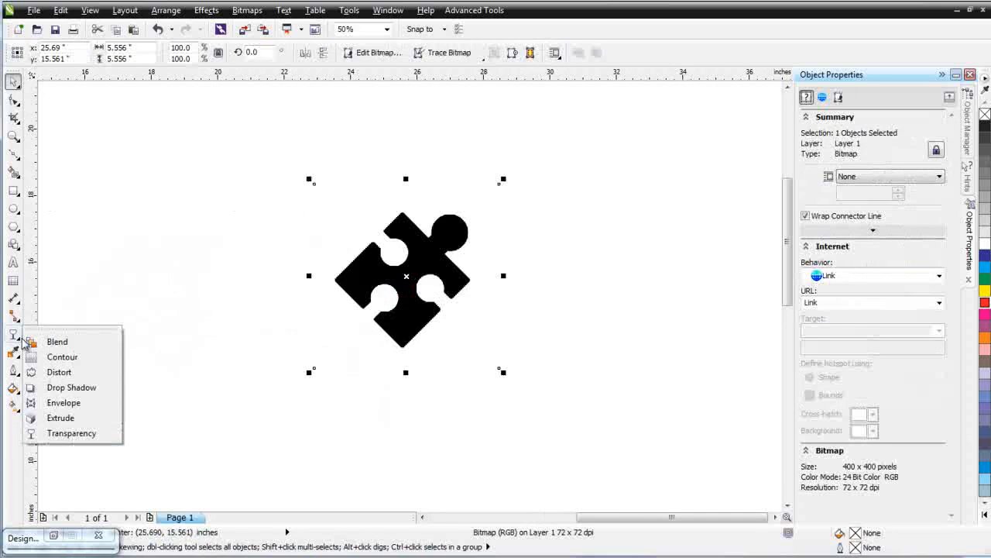
click(78, 433)
click(100, 53)
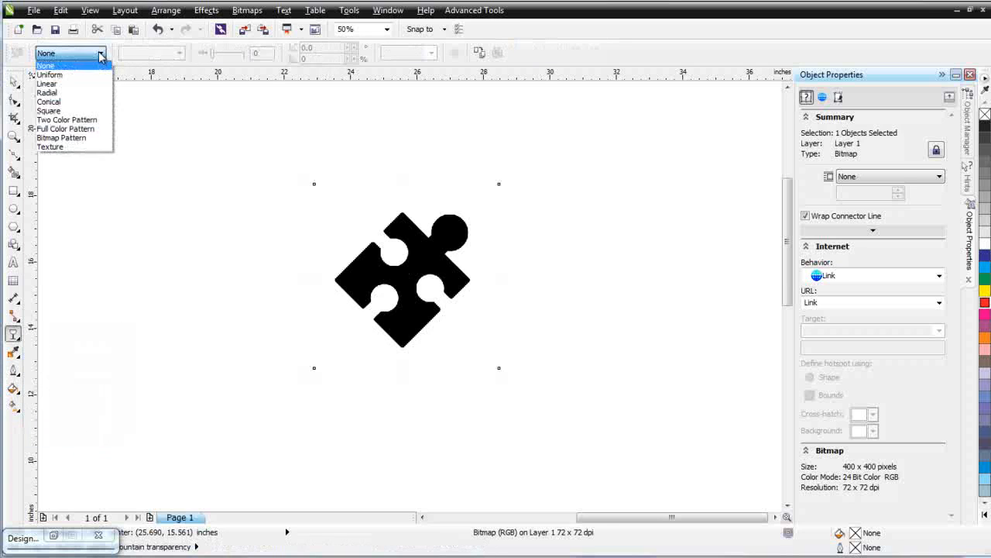
click(93, 74)
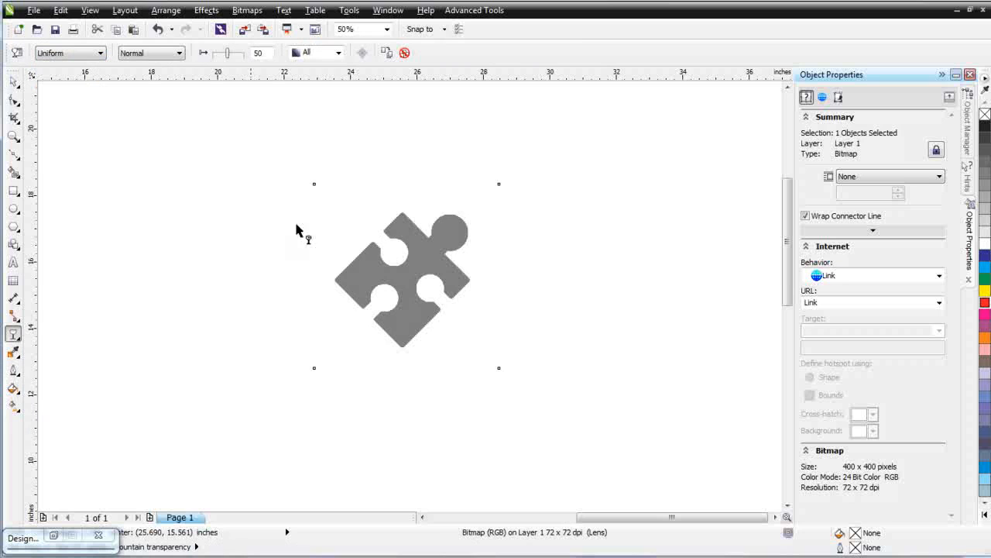
Lock the puzzle-piece bitmap, then unlock it again
right_click(413, 284)
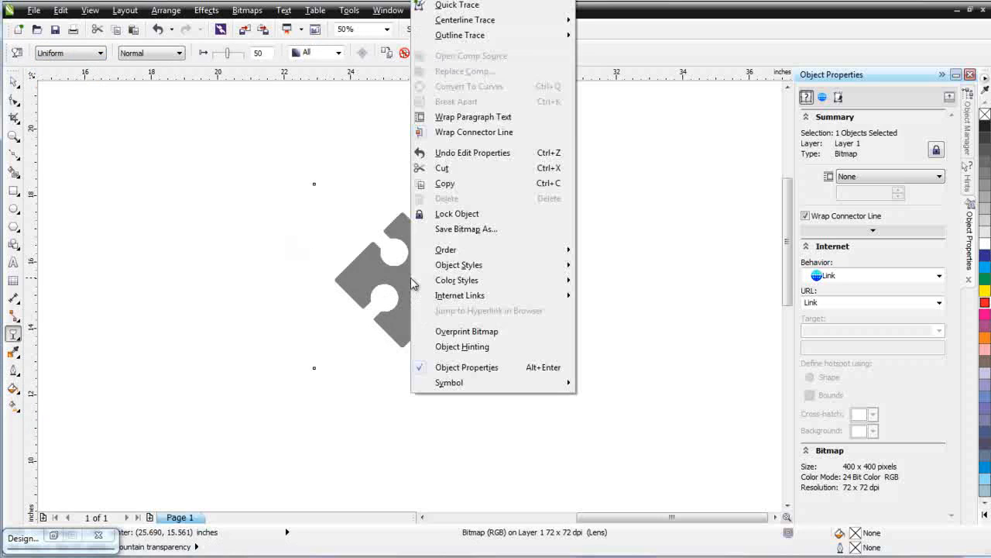
click(454, 214)
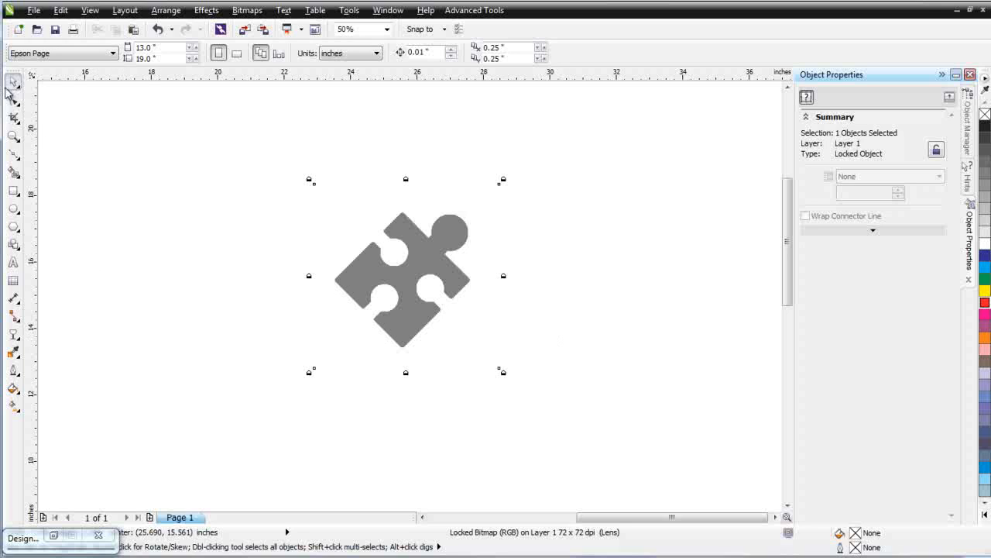
right_click(419, 284)
click(454, 290)
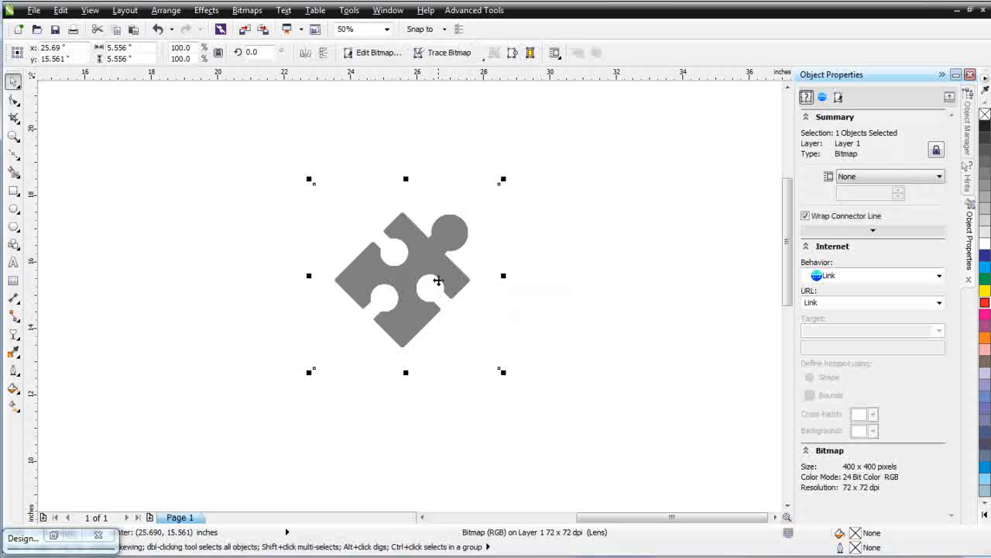
Rotate the puzzle-piece bitmap 45° so it stands upright, then lock it
click(438, 281)
drag(503, 179, 403, 169)
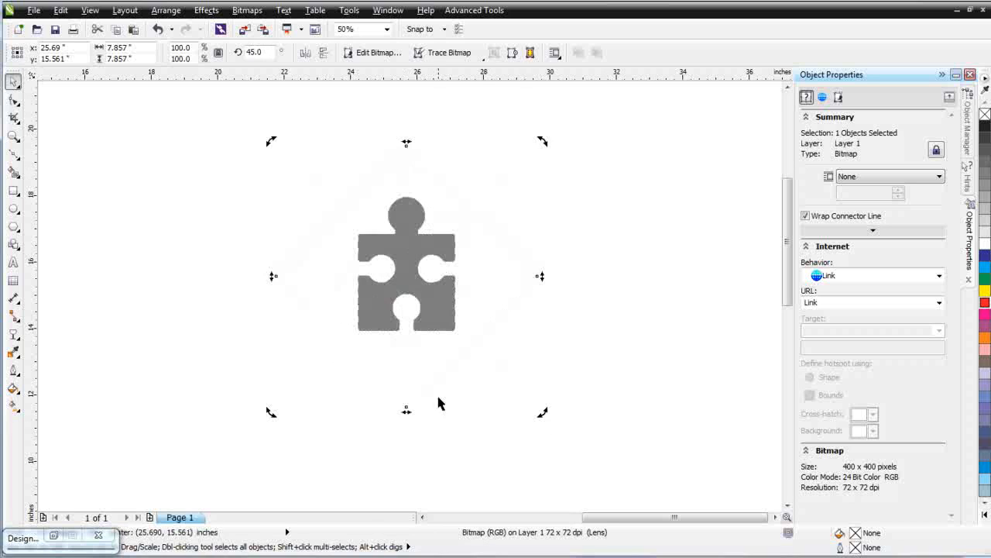
scroll(454, 294, up, 1)
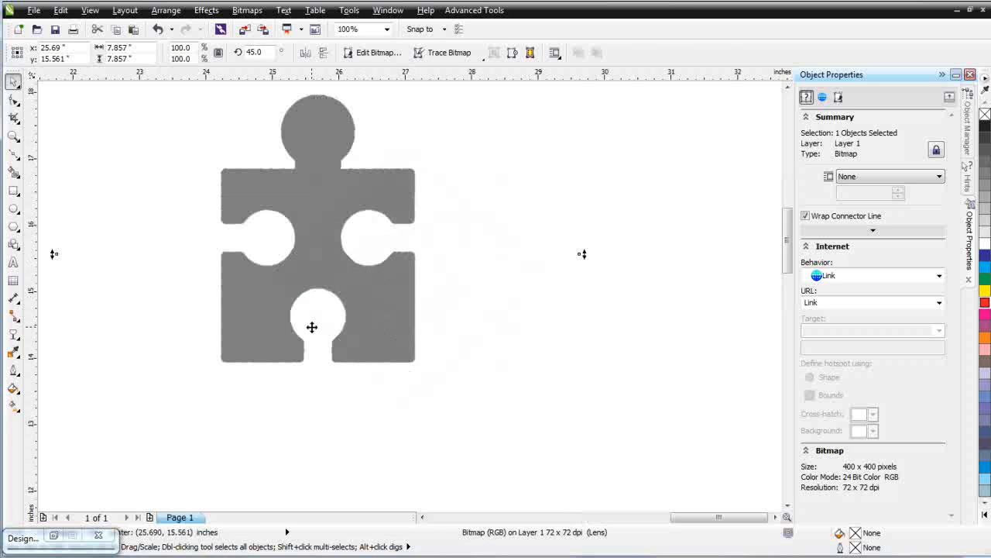
scroll(428, 259, down, 1)
right_click(430, 263)
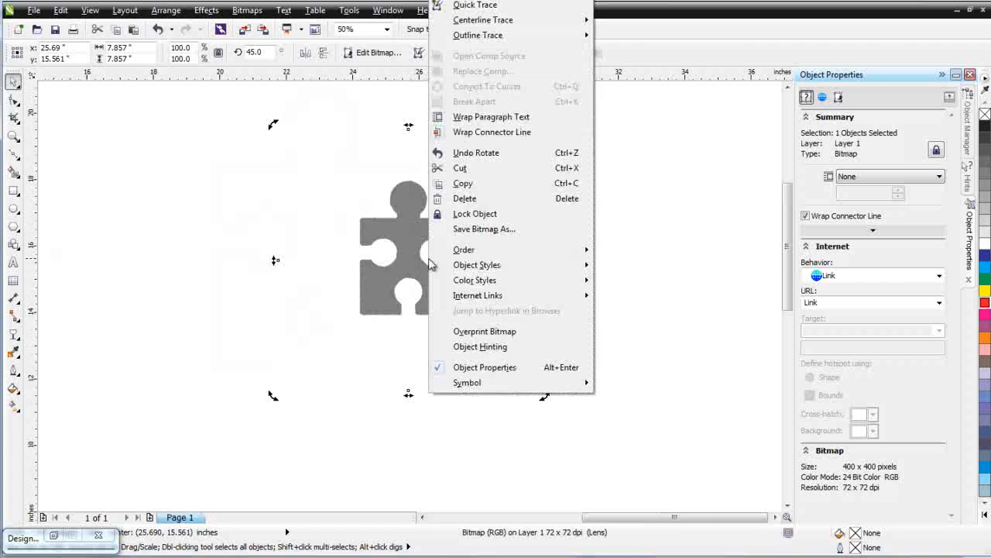
click(473, 216)
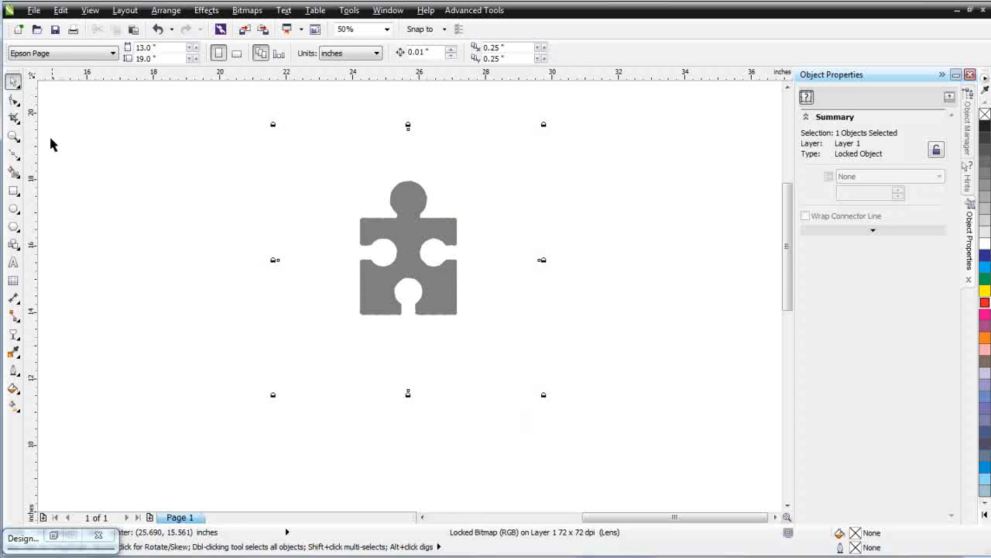
Zoom in on the puzzle piece and draw a rectangle covering its square body
click(13, 136)
drag(345, 202, 489, 345)
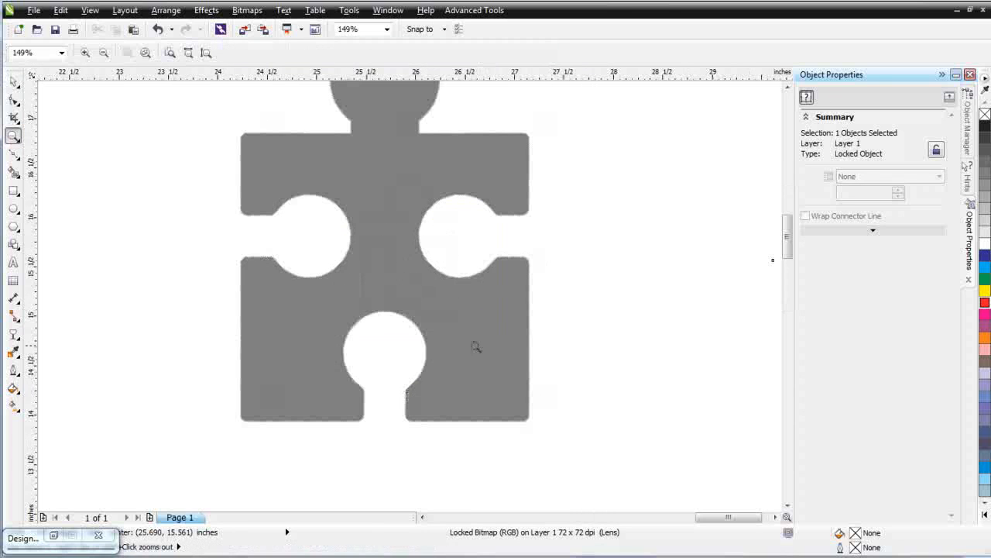
click(13, 189)
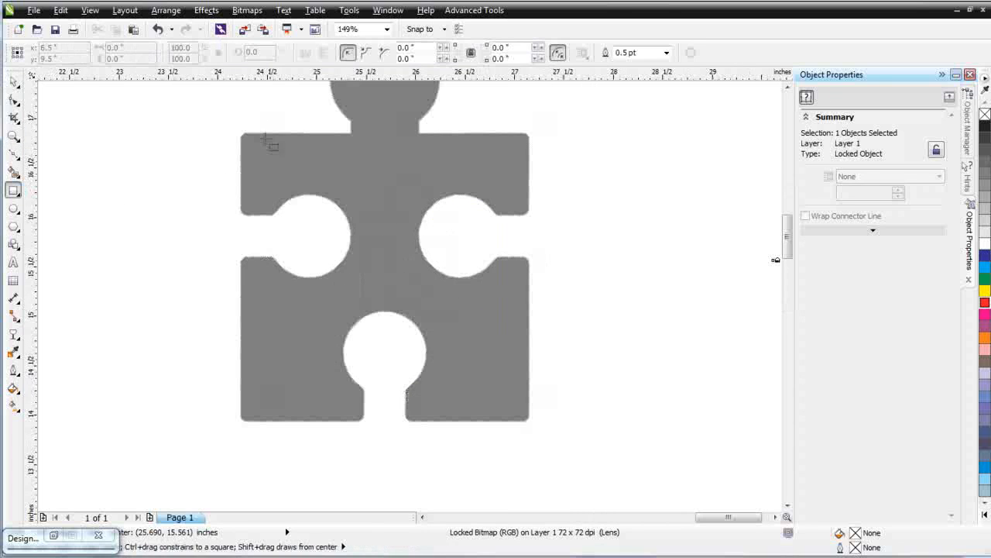
drag(239, 133, 532, 425)
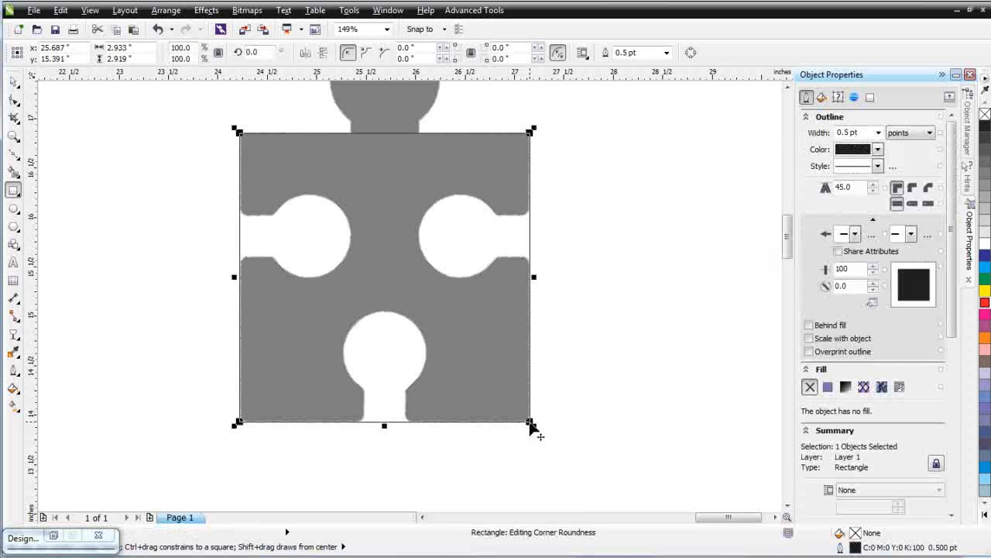
Round the rectangle's corners with the Shape tool to about 0.081 inch to match the piece
scroll(412, 297, up, 2)
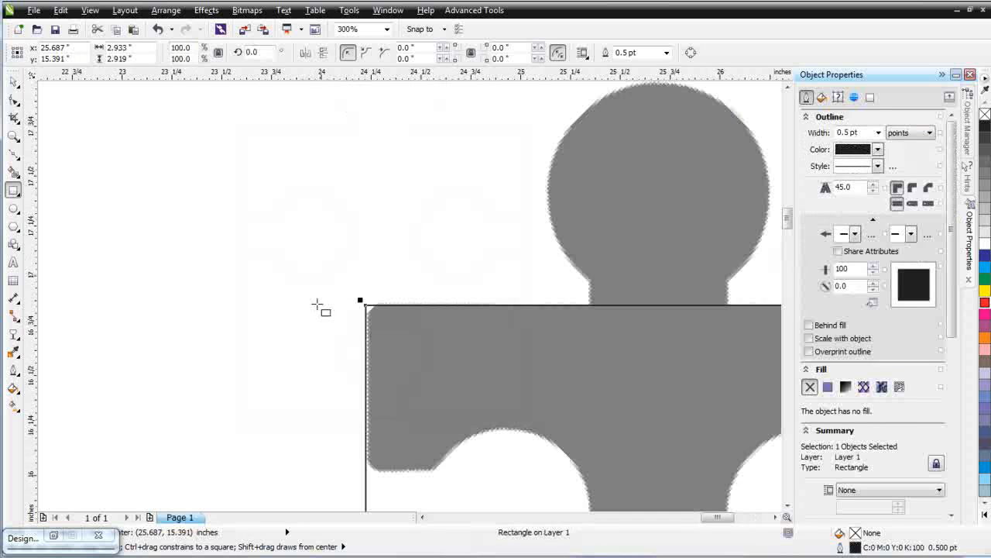
click(14, 100)
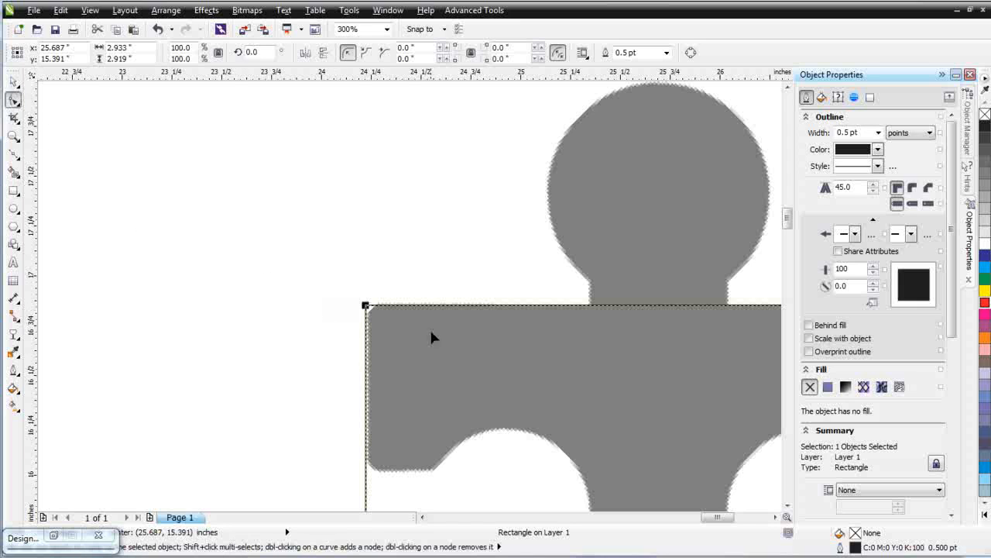
drag(367, 307, 367, 325)
scroll(484, 359, down, 1)
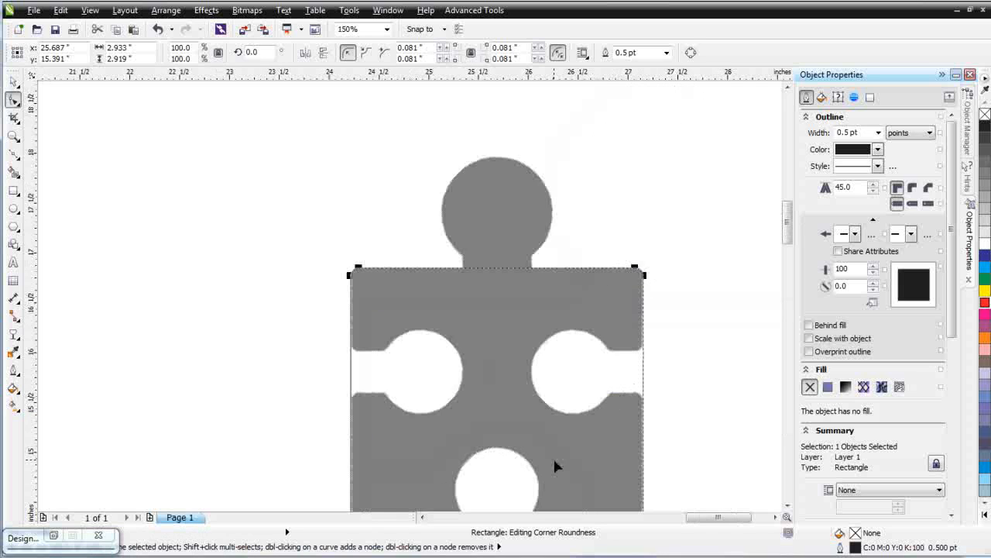
Draw a circle over the left hole of the puzzle piece
click(13, 208)
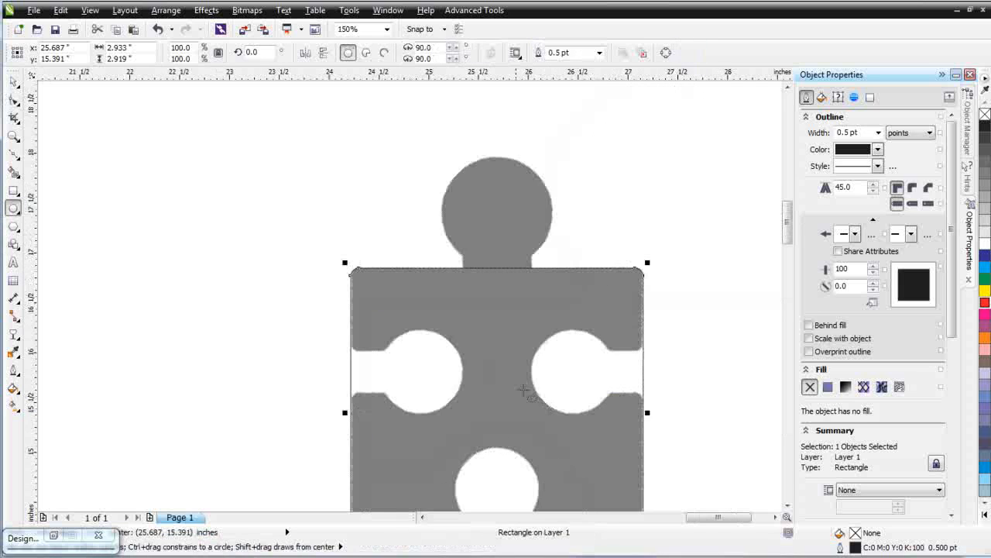
drag(424, 374, 453, 419)
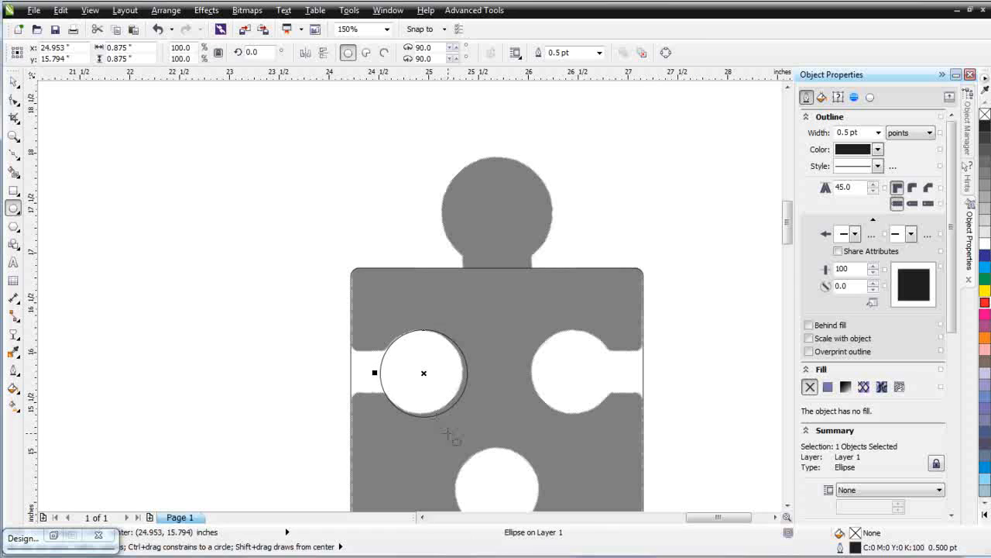
Resize the circle to 0.84 inch and nudge it to fit the left hole exactly
click(15, 81)
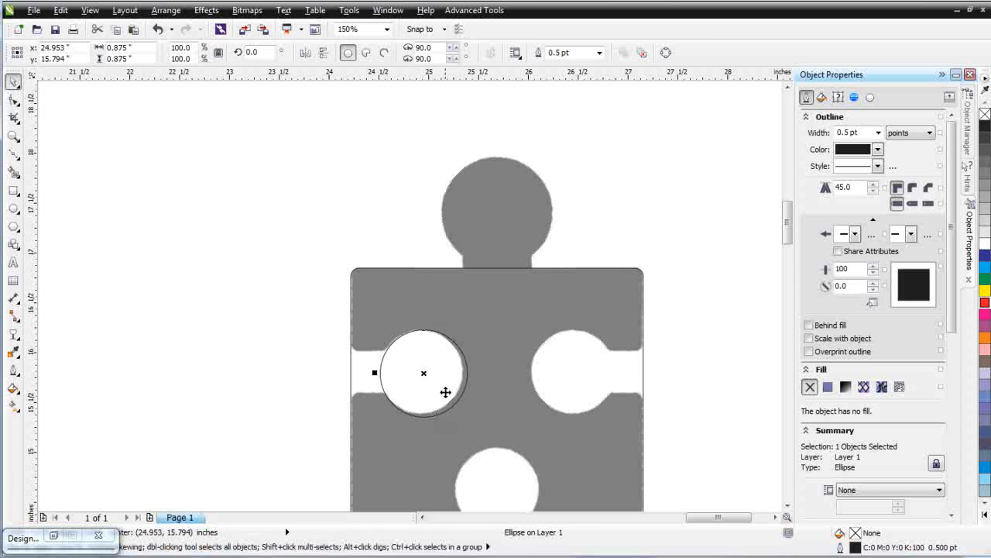
click(449, 382)
mouse_move(416, 400)
mouse_down()
mouse_move(413, 387)
mouse_move(428, 396)
mouse_up()
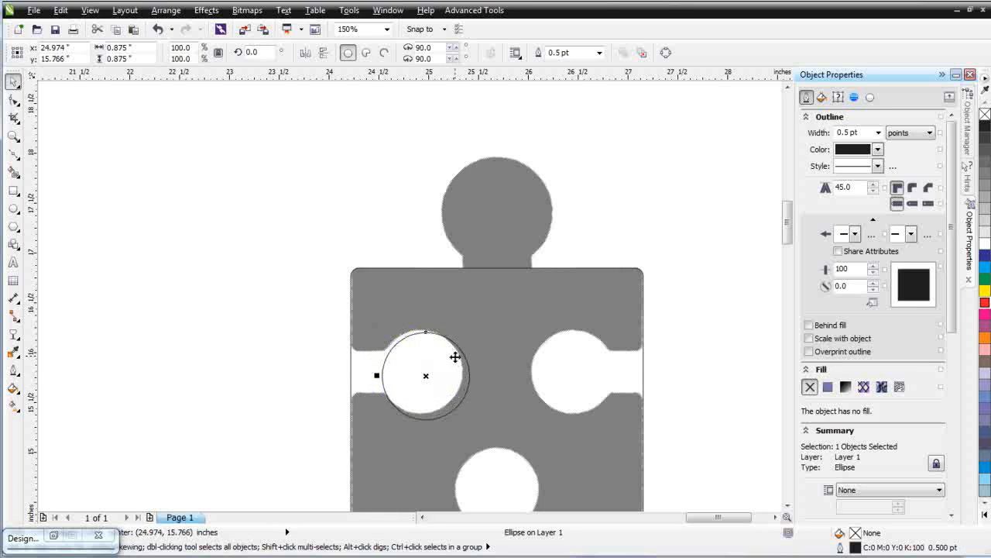
drag(474, 423, 467, 416)
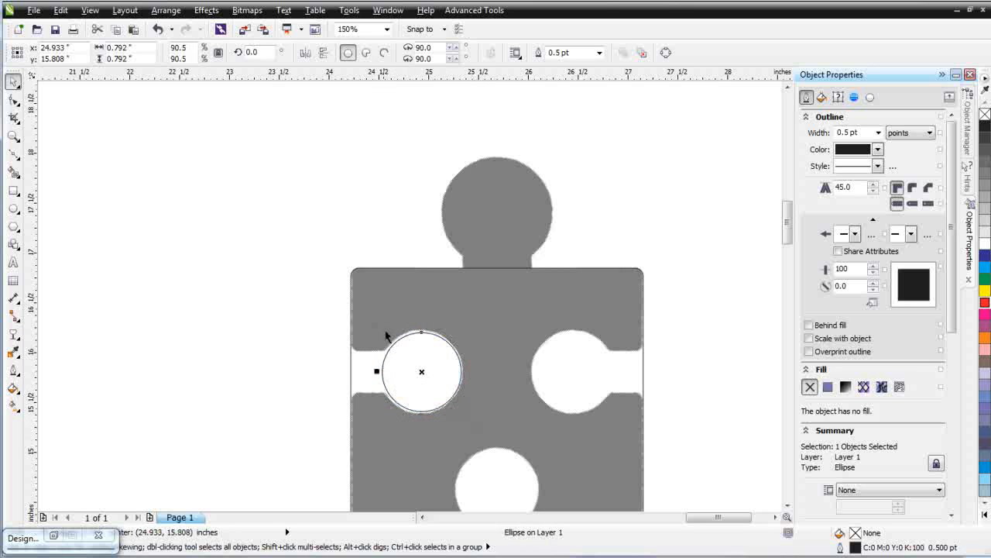
drag(374, 325, 372, 323)
drag(371, 416, 370, 419)
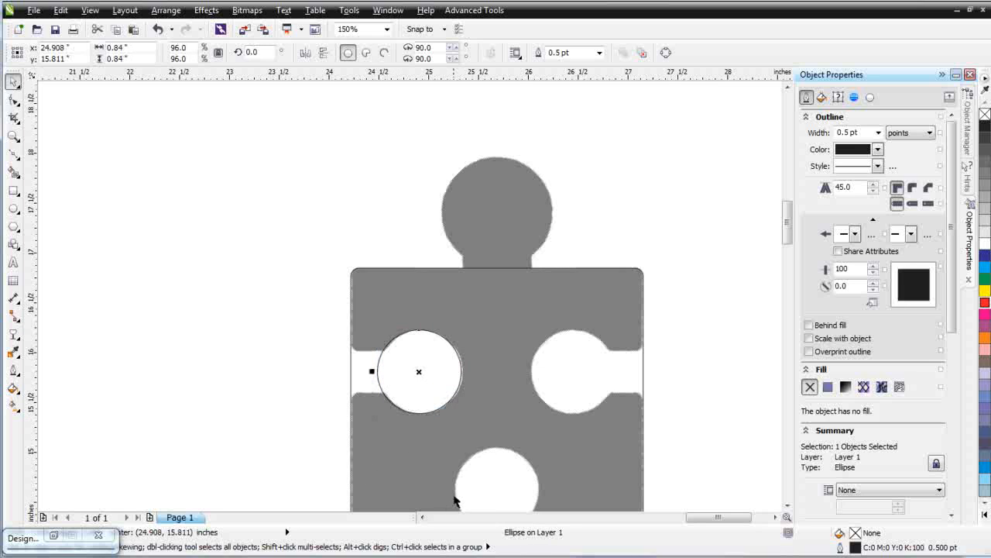
drag(420, 370, 420, 375)
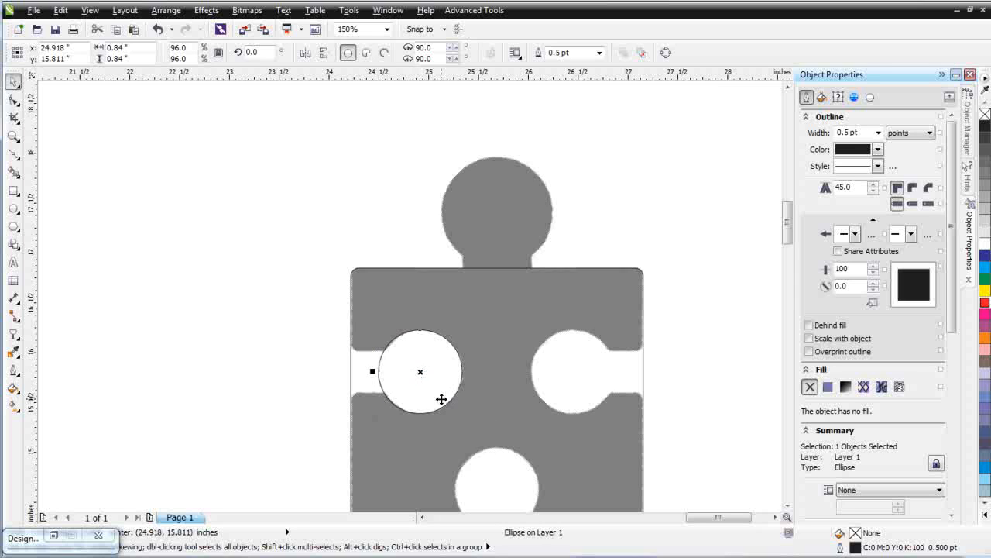
key(Right)
key(Right)
key(Right)
key(Left)
key(Left)
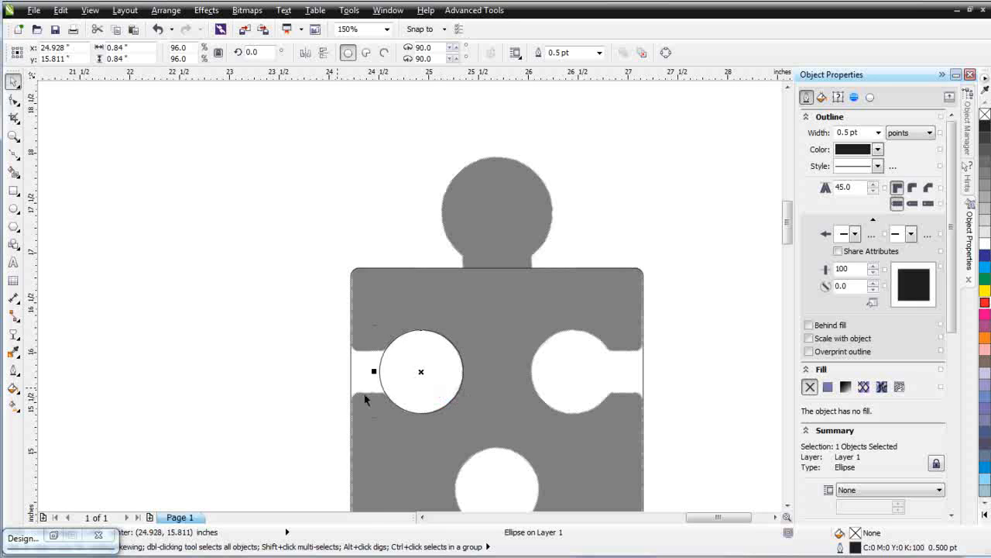
Draw a rectangle about 0.69 by 0.43 inch over the left slot, matching the slot's height
click(13, 189)
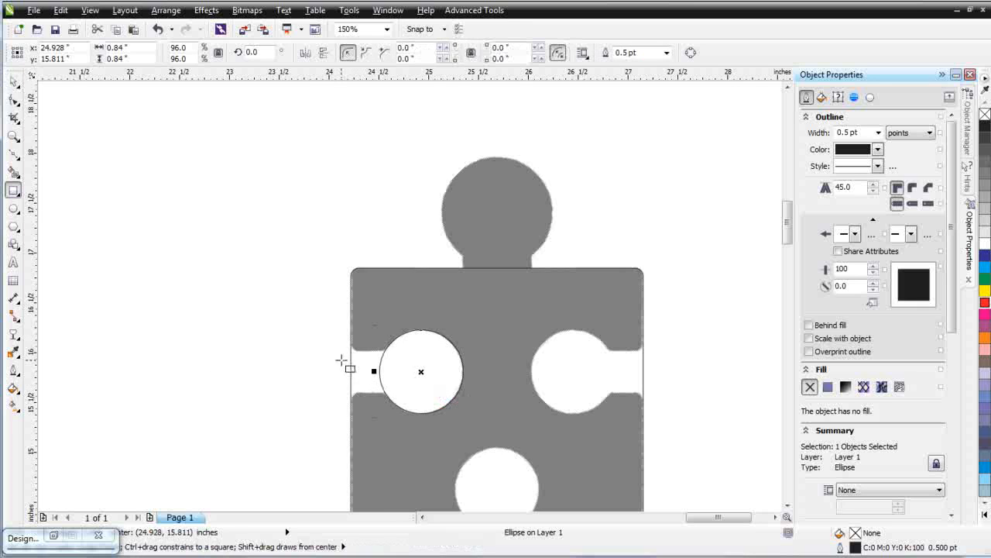
drag(334, 353, 405, 393)
scroll(394, 368, up, 1)
key(space)
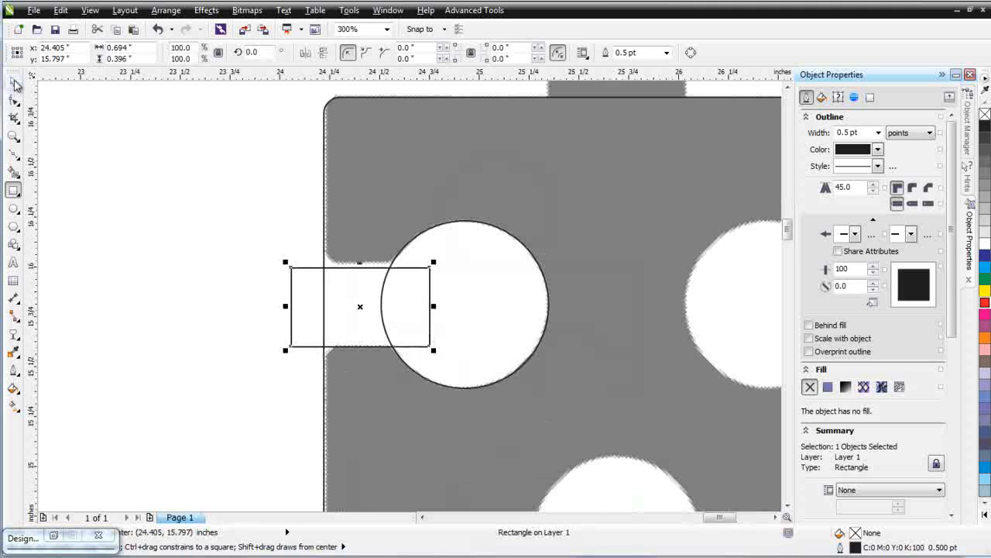
drag(359, 262, 357, 253)
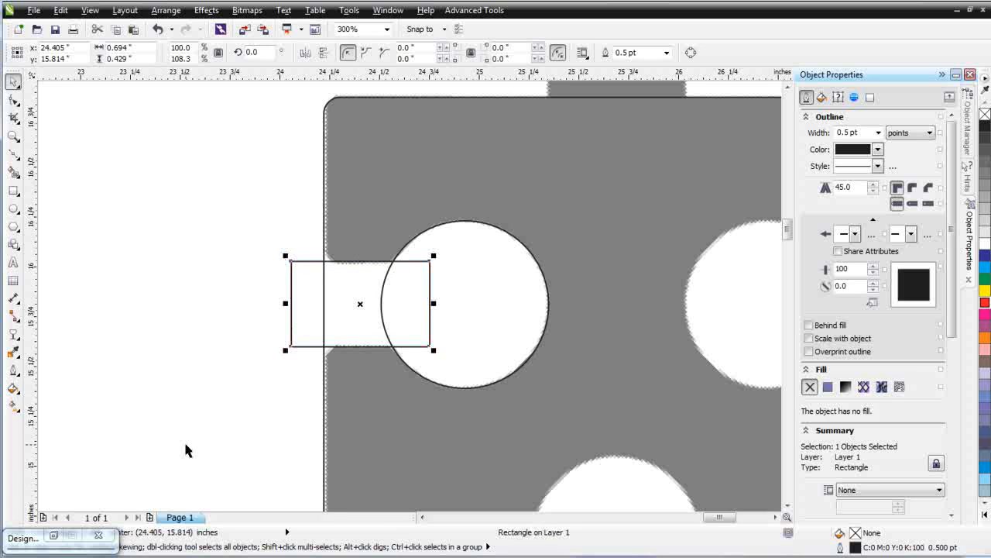
Select the slot rectangle together with the circle and zoom in to examine their fit
shift+click(481, 300)
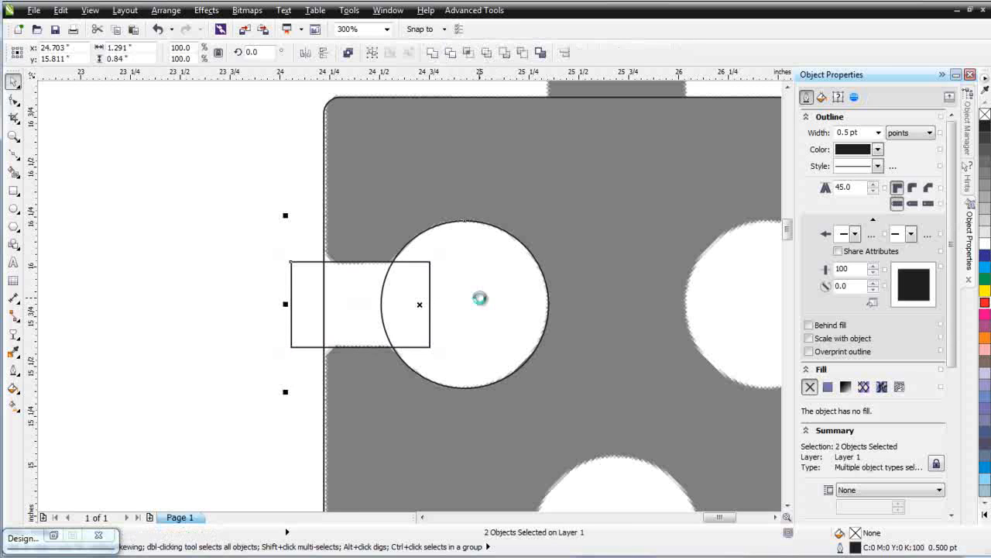
scroll(343, 276, up, 1)
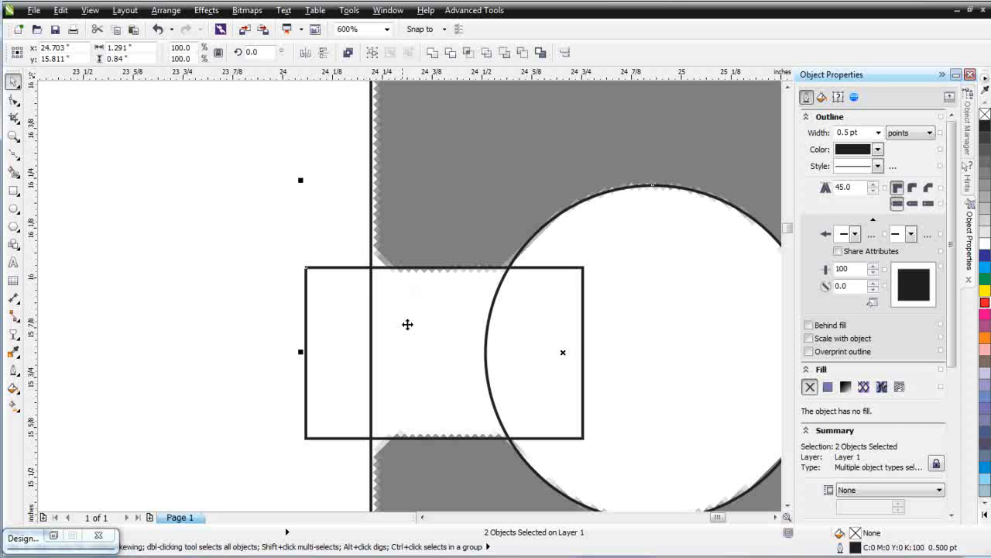
scroll(411, 296, up, 1)
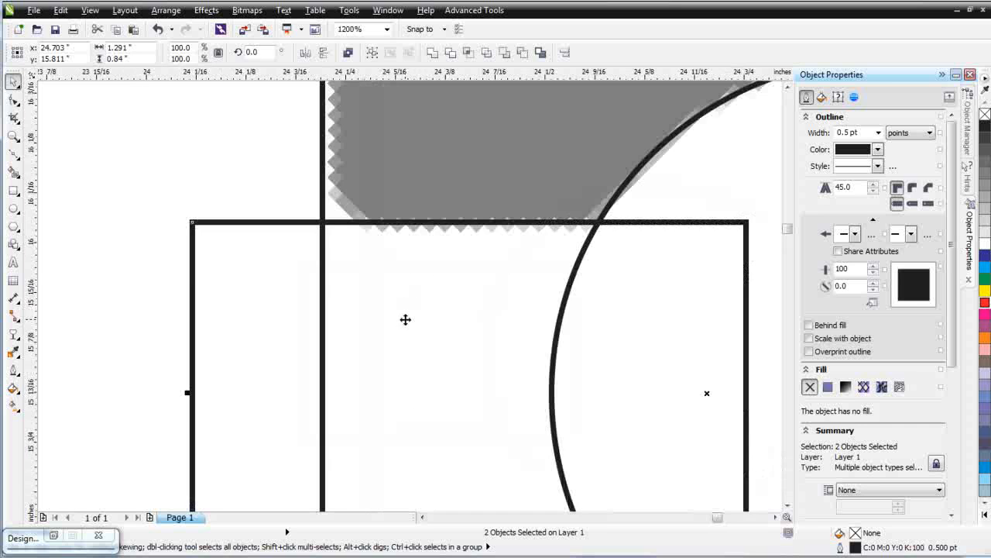
scroll(409, 296, down, 3)
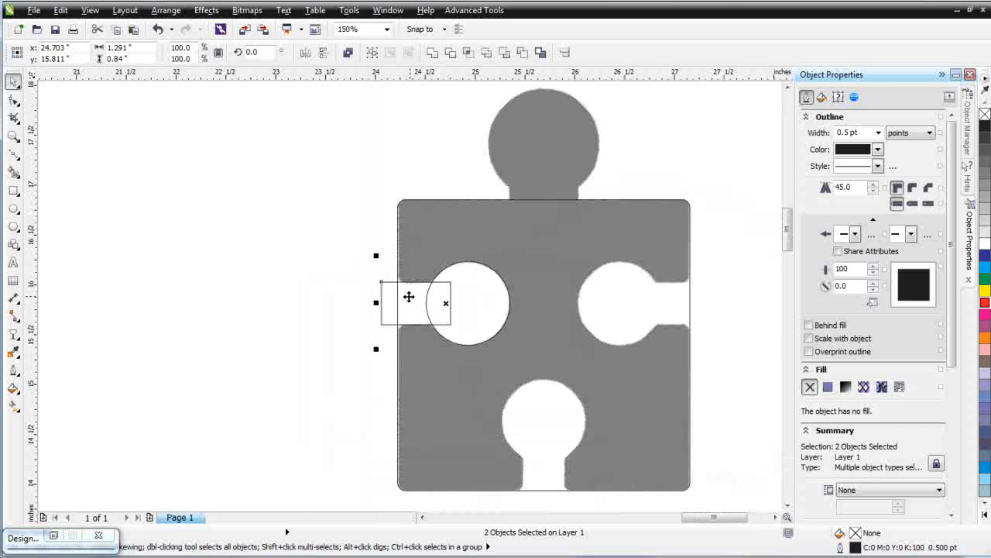
Draw a square about 0.64 inch to the left of the puzzle piece
click(13, 190)
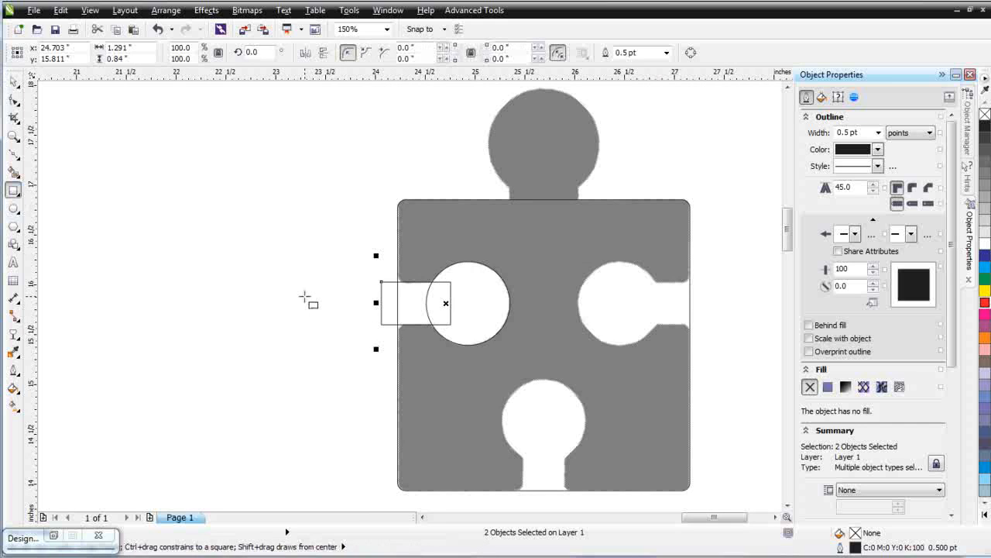
drag(289, 300, 323, 331)
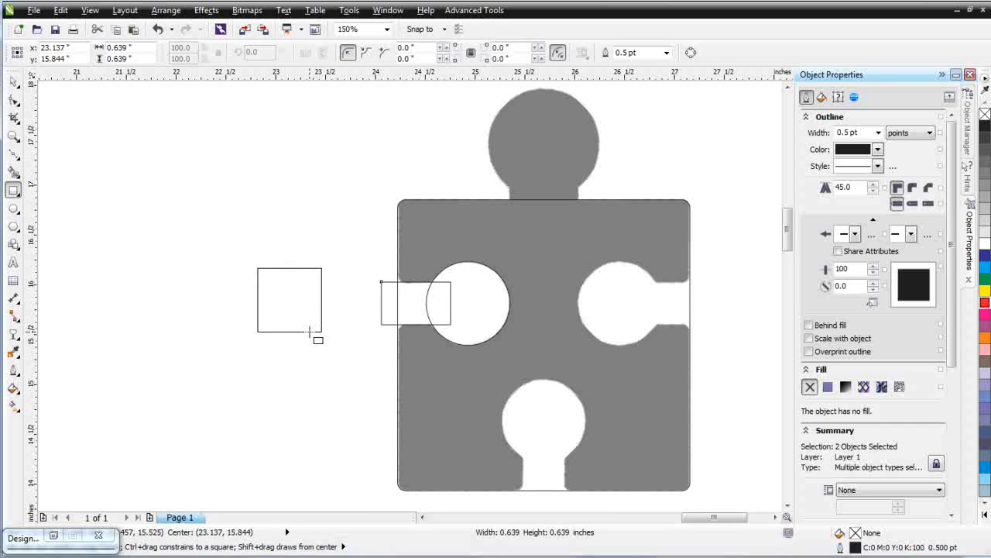
Select the slot rectangle and circle and drag a copy of them above the puzzle piece
click(13, 83)
click(414, 310)
shift+click(462, 314)
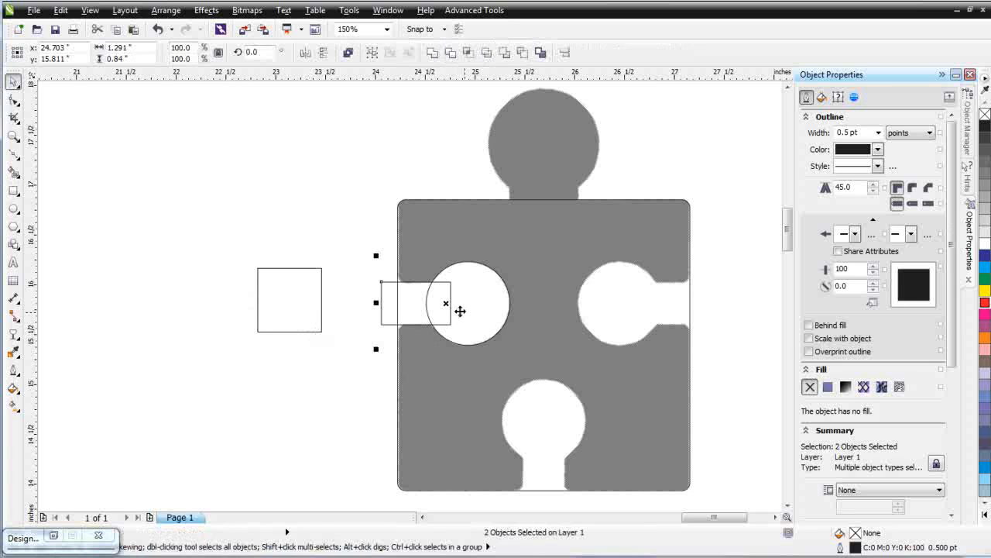
drag(447, 306, 336, 151)
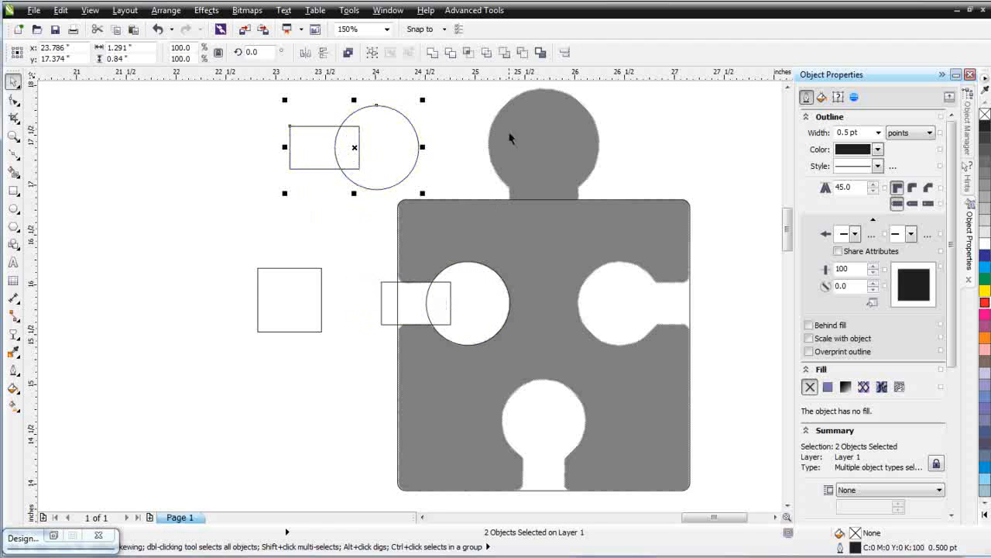
Rotate the square 45° into a diamond and move it against the slot rectangle's left end
click(290, 295)
click(292, 298)
drag(327, 263, 352, 307)
drag(276, 305, 364, 312)
Select the diamond, slot rectangle and circle and weld them into one shape
drag(251, 230, 523, 373)
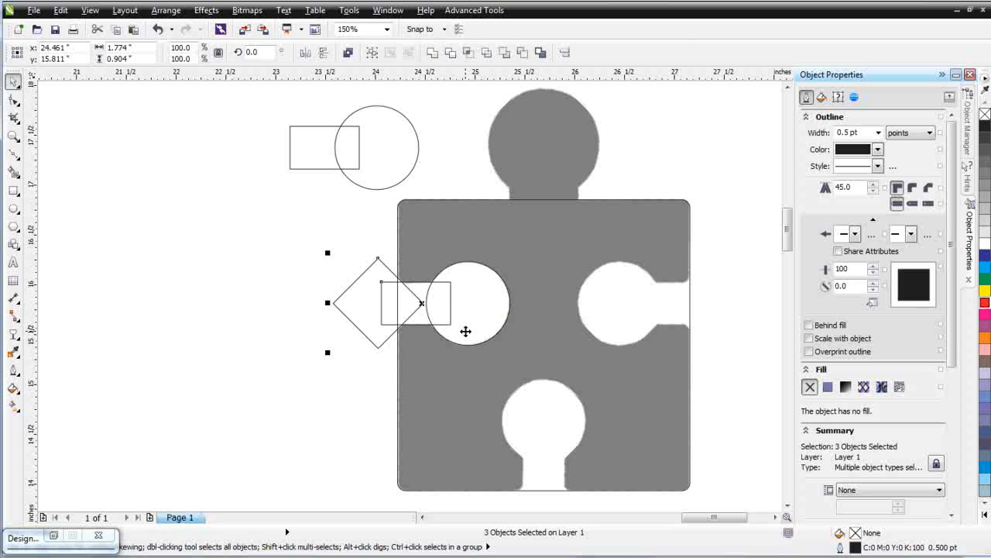
click(432, 53)
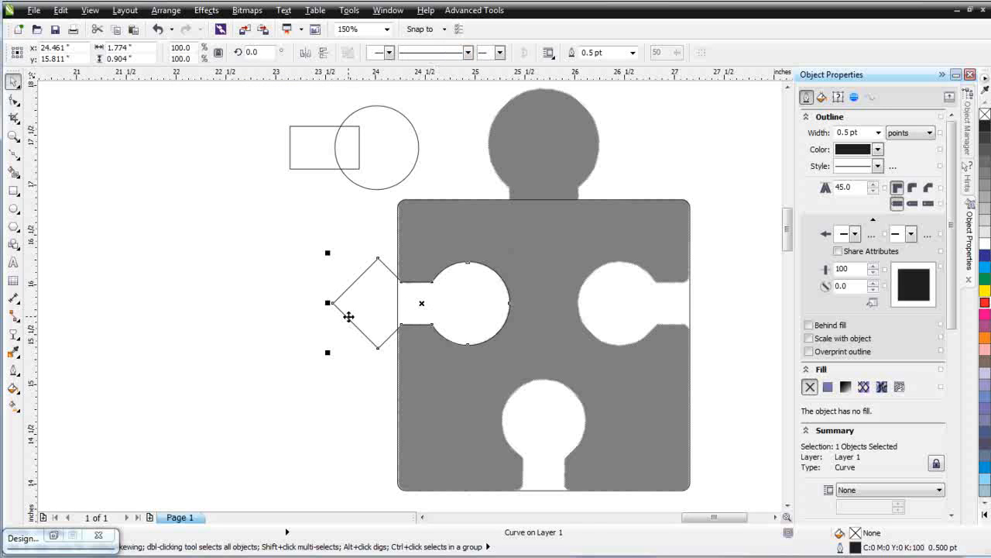
Drag a copy of the welded shape onto the right hole and mirror it horizontally
click(363, 311)
drag(362, 311, 610, 332)
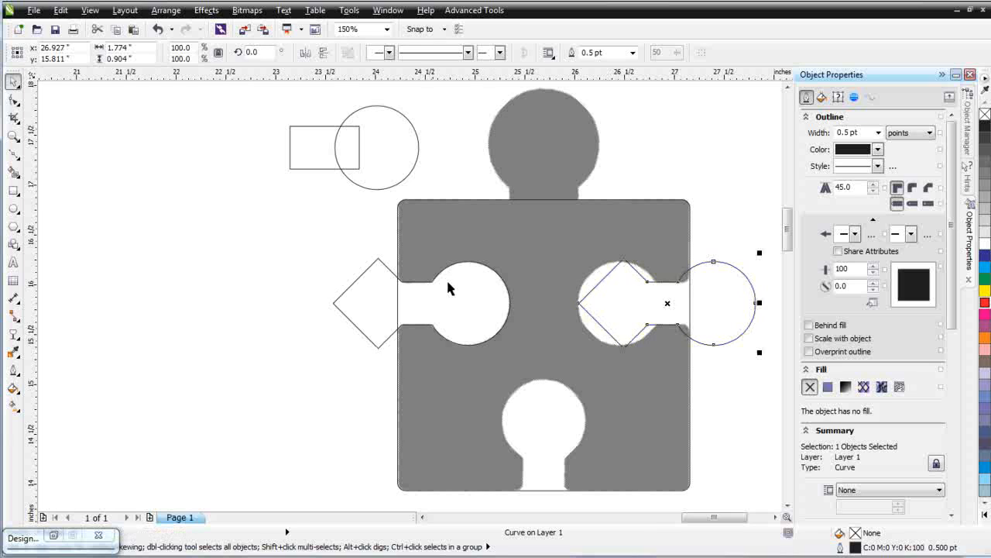
click(303, 54)
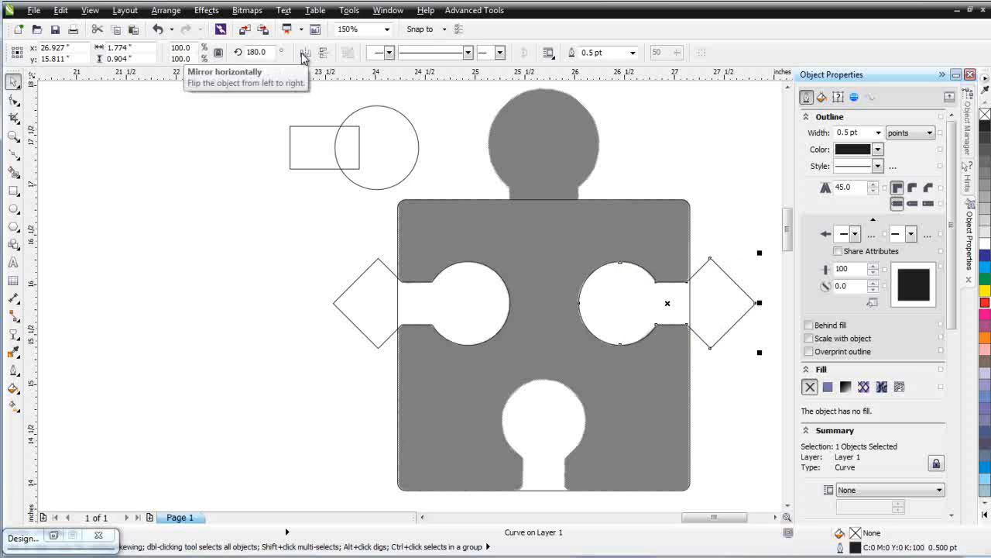
Copy the welded diamond shape onto the bottom hole, rotate it 90°, and nudge it into place below the hole
scroll(786, 227, down, 3)
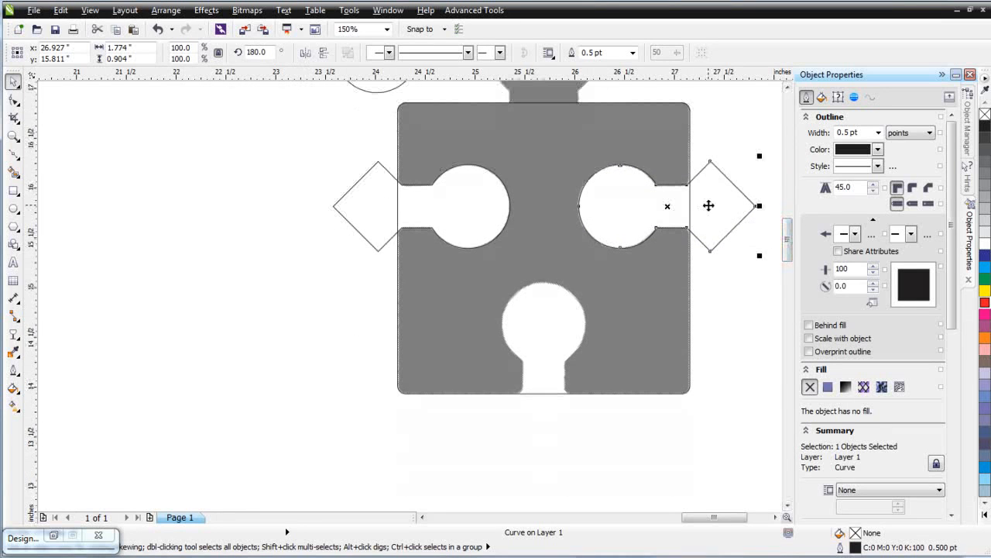
drag(708, 205, 579, 338)
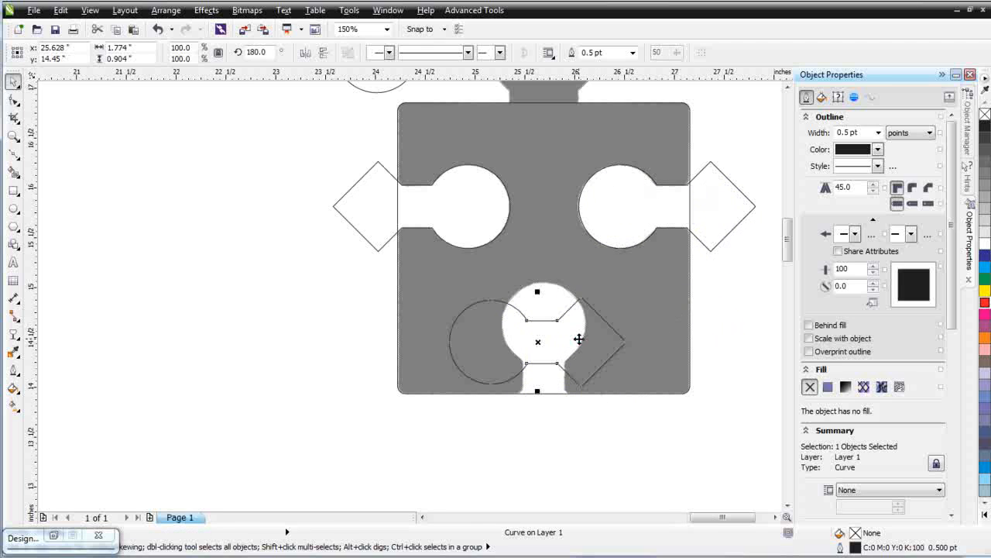
click(579, 338)
drag(630, 297, 586, 434)
drag(554, 295, 561, 329)
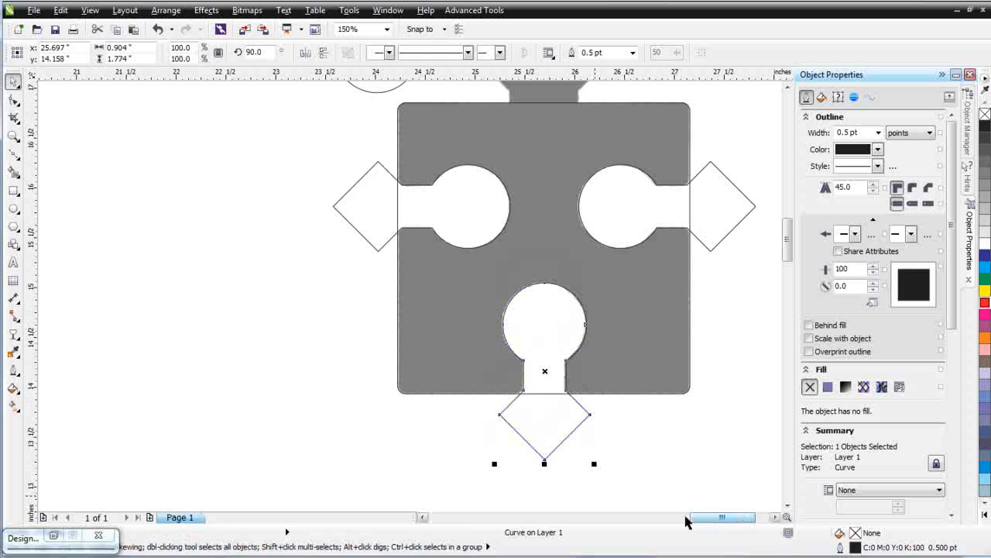
key(Up)
key(Left)
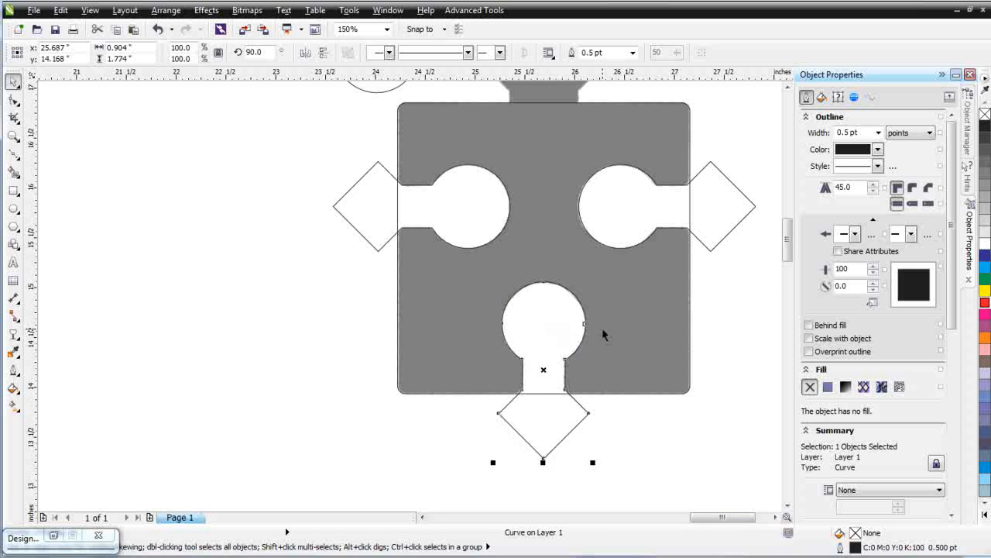
Select the rectangle and the three welded shapes, apply Back minus front, and fill the result black
key(F3)
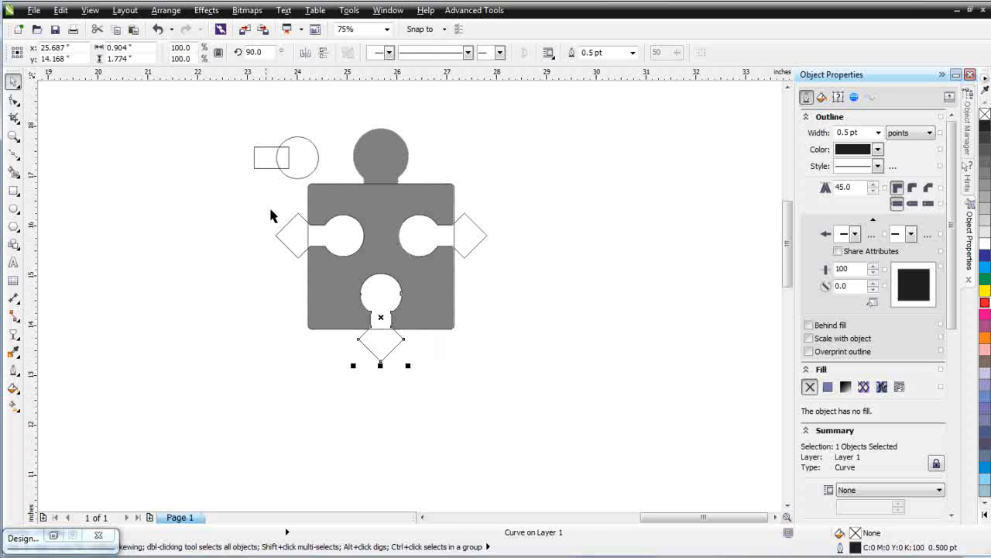
drag(558, 438, 218, 171)
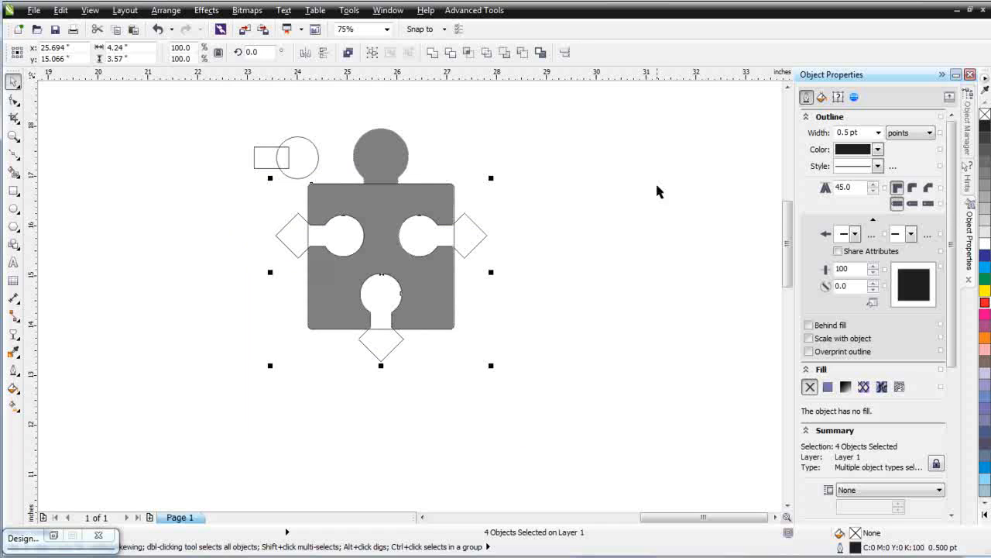
click(524, 54)
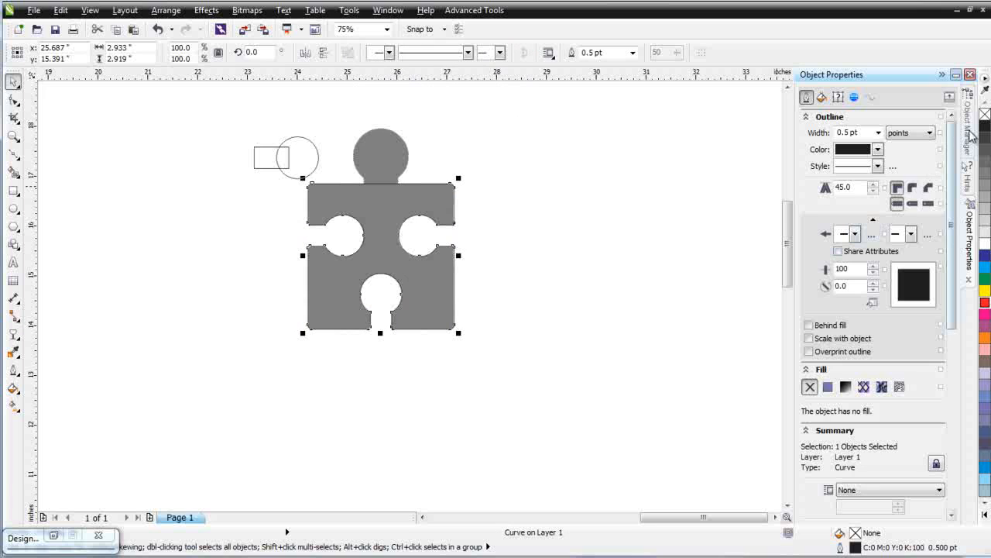
click(985, 126)
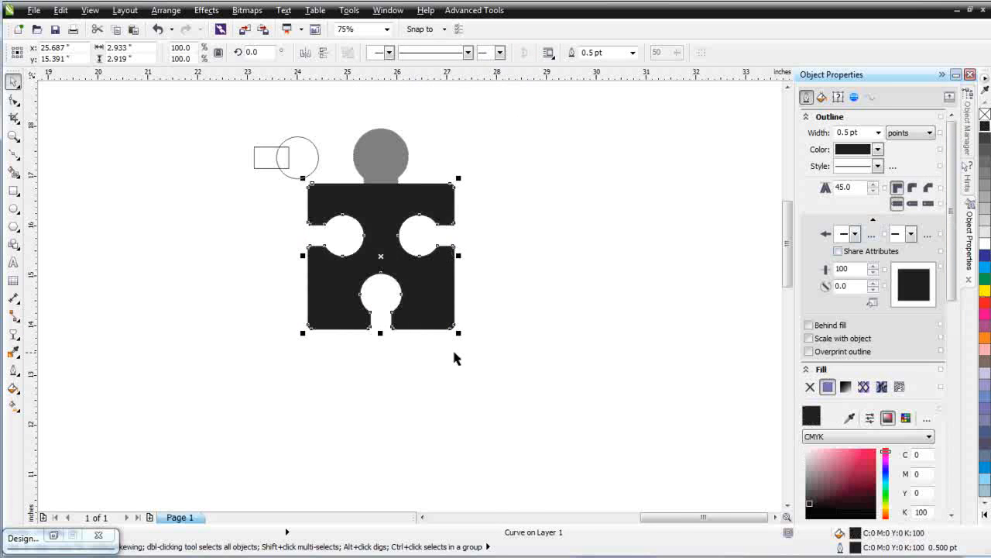
Move the spare circle onto the top knob and scale it to about 1.1 inches to cover it
scroll(327, 205, up, 2)
drag(326, 183, 520, 205)
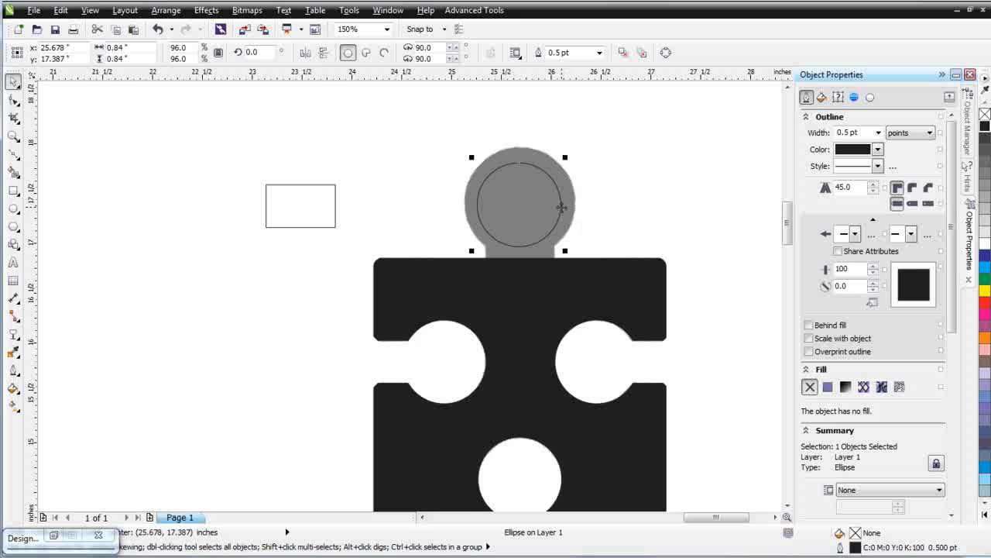
drag(518, 206, 521, 204)
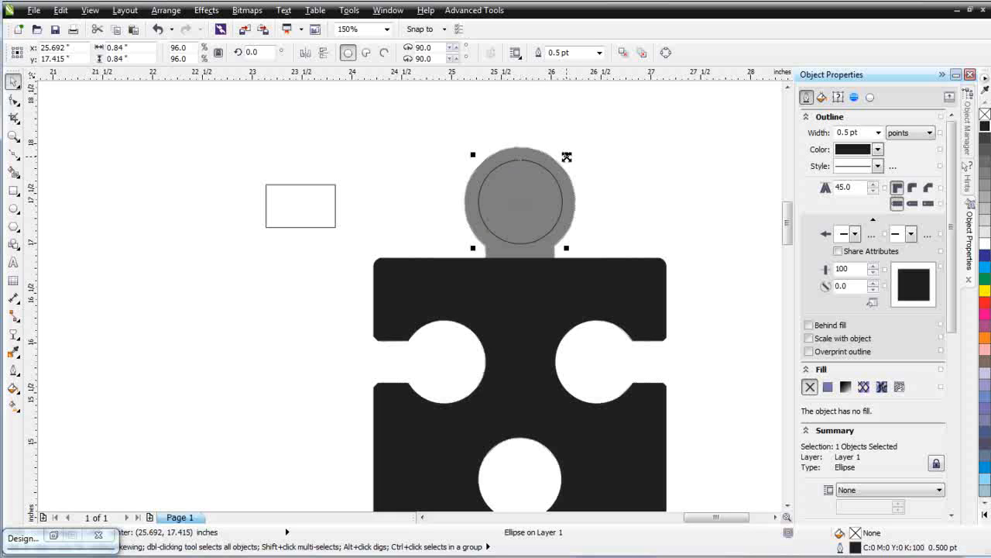
drag(566, 157, 579, 143)
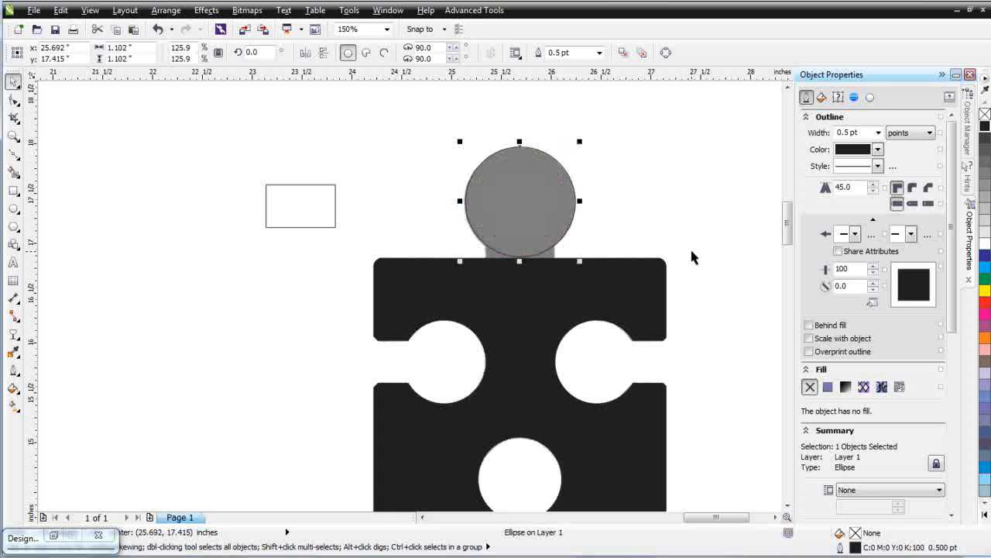
Move the spare rectangle beneath the top circle to form the knob's neck
click(301, 218)
click(302, 221)
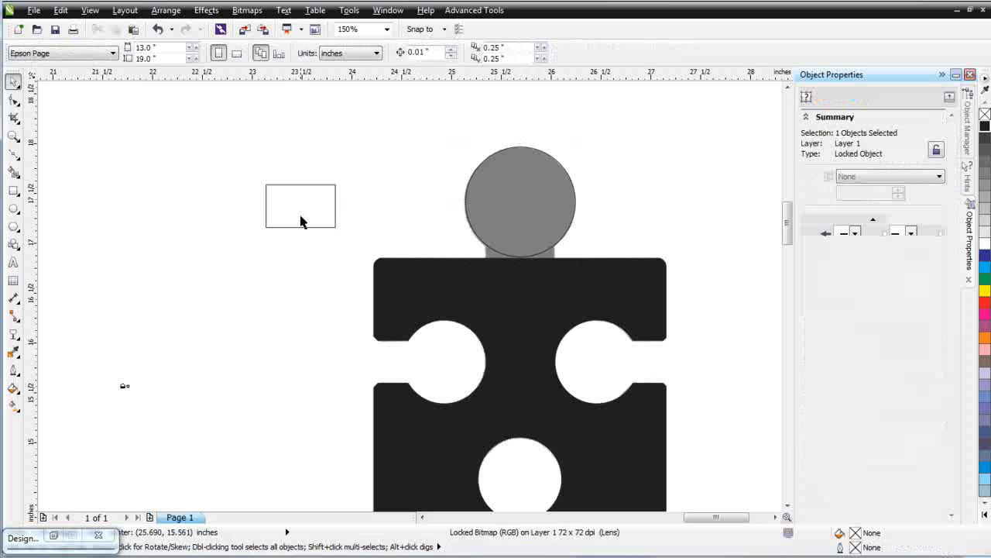
click(321, 209)
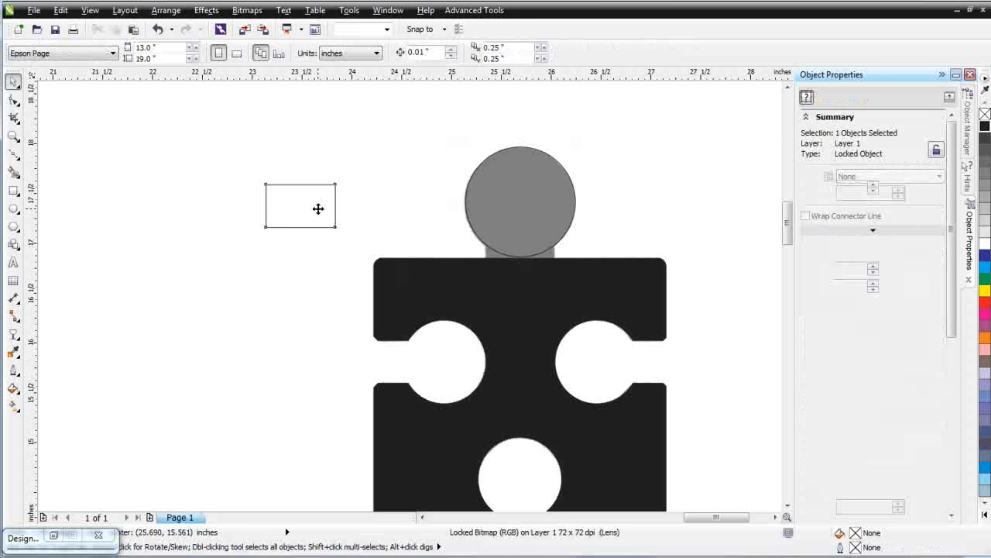
drag(303, 210, 518, 262)
Center-align the circle and rectangle, then weld them together with the black puzzle body
shift+click(533, 206)
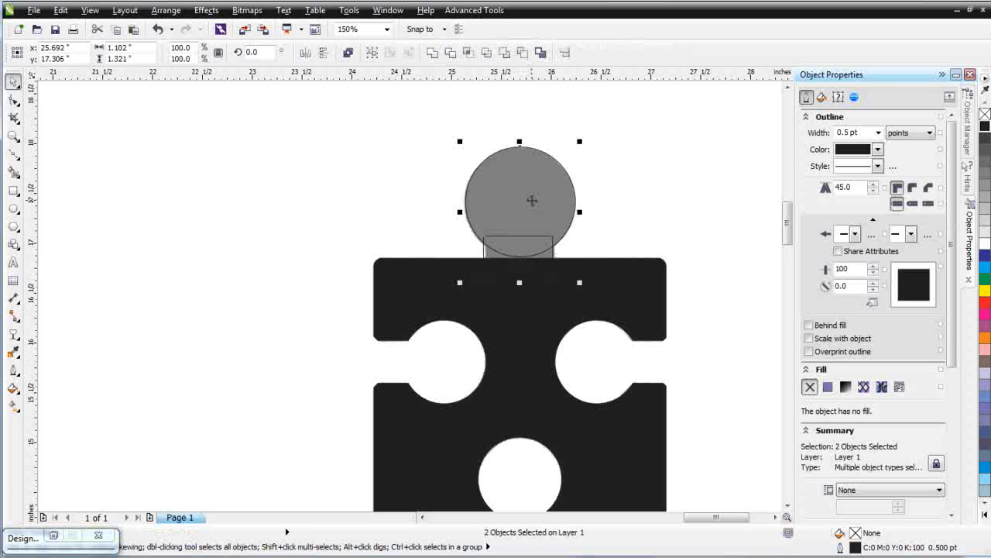
key(c)
shift+click(638, 287)
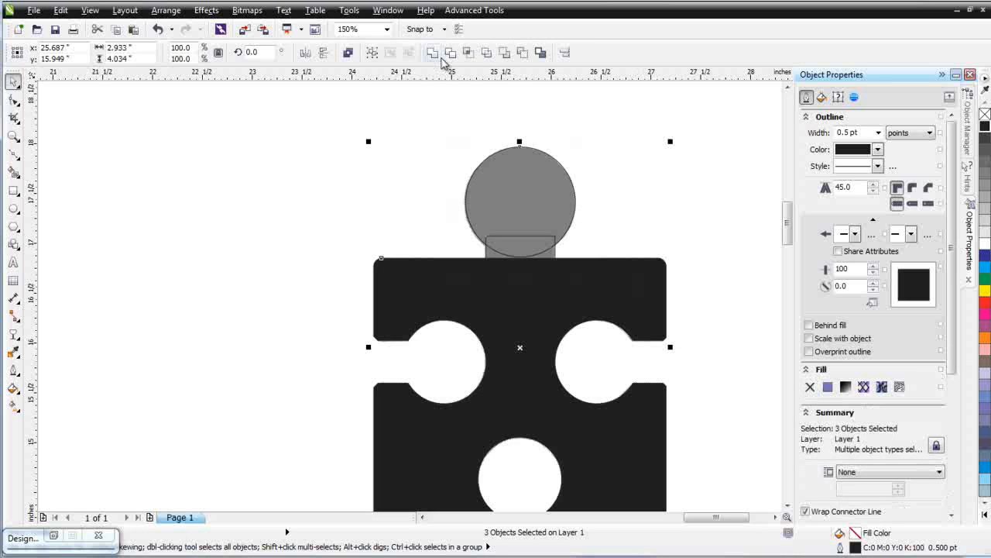
click(434, 54)
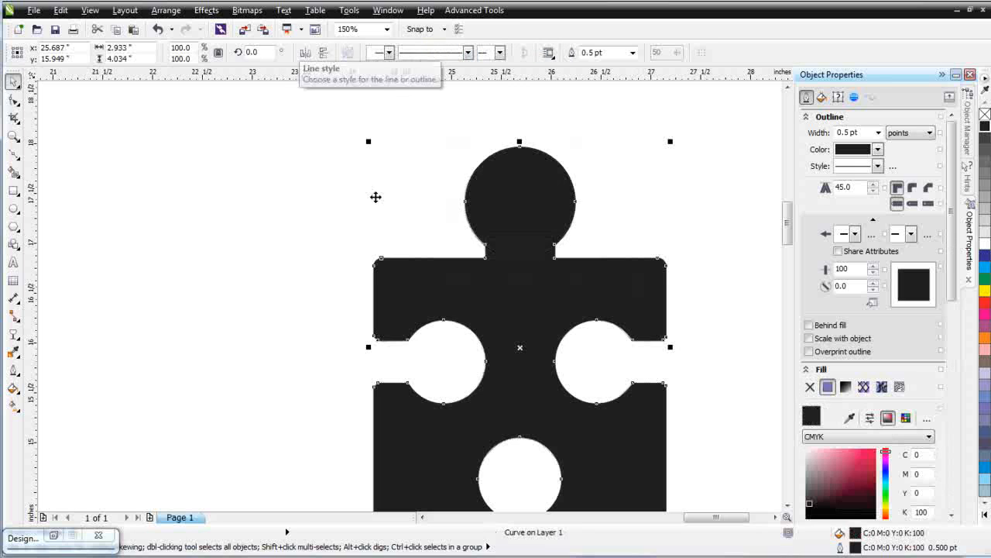
Move the finished black puzzle piece to the right of the bitmap
key(F3)
drag(346, 297, 577, 305)
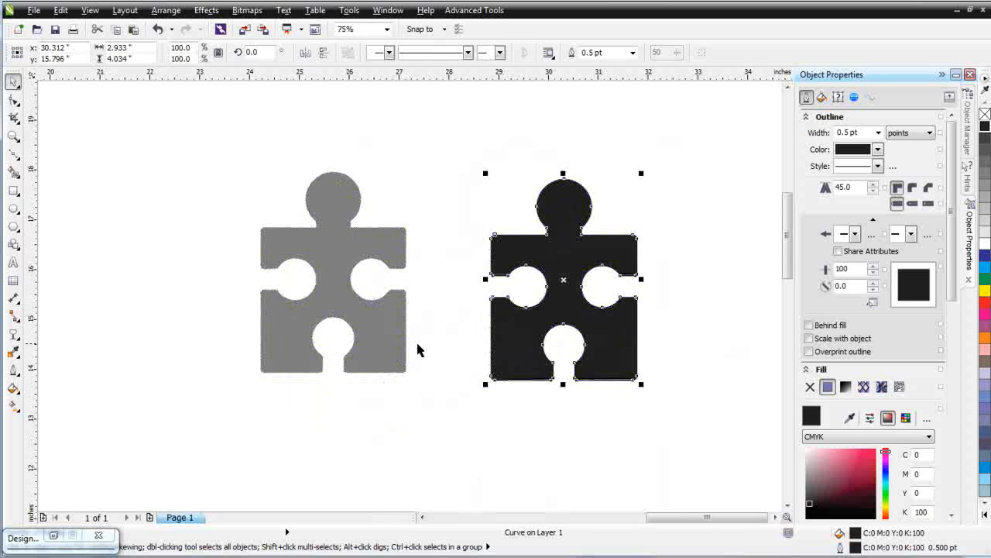
Enlarge the black puzzle piece to 187.7%, about 5.5 by 7.6 inches
scroll(399, 345, up, 1)
scroll(430, 272, up, 1)
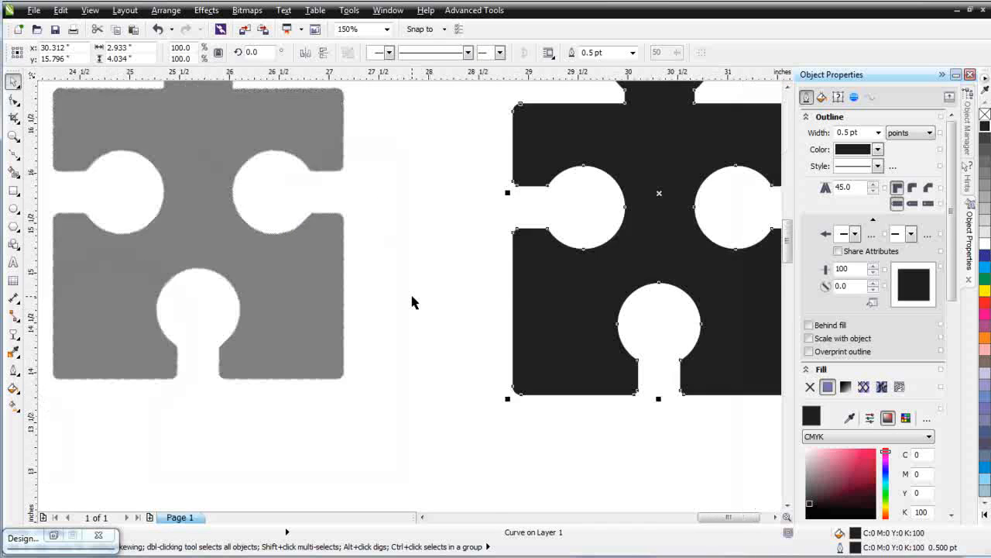
scroll(406, 310, down, 2)
drag(579, 289, 515, 421)
drag(544, 271, 721, 95)
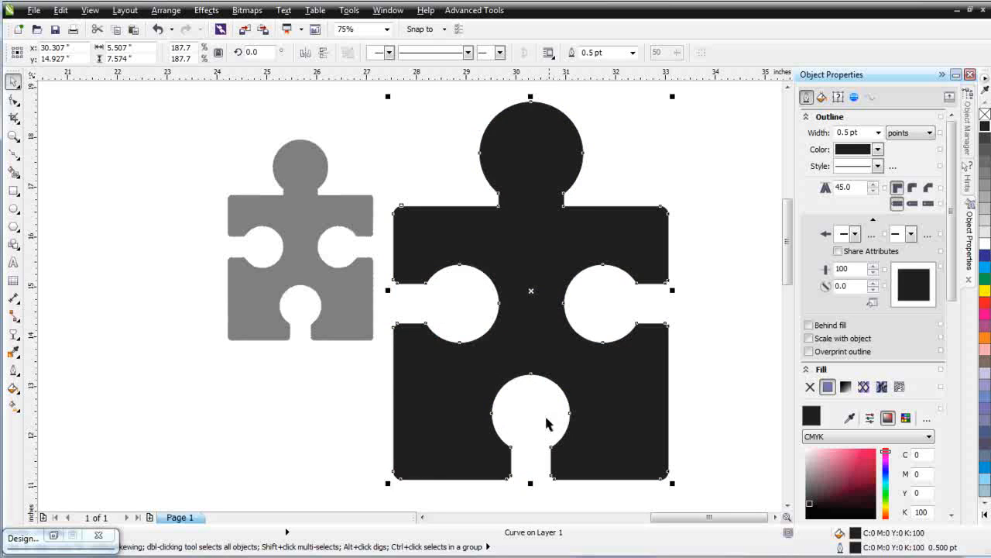
Move the enlarged puzzle piece left beside the title page and select it together with the neighbouring piece
key(F3)
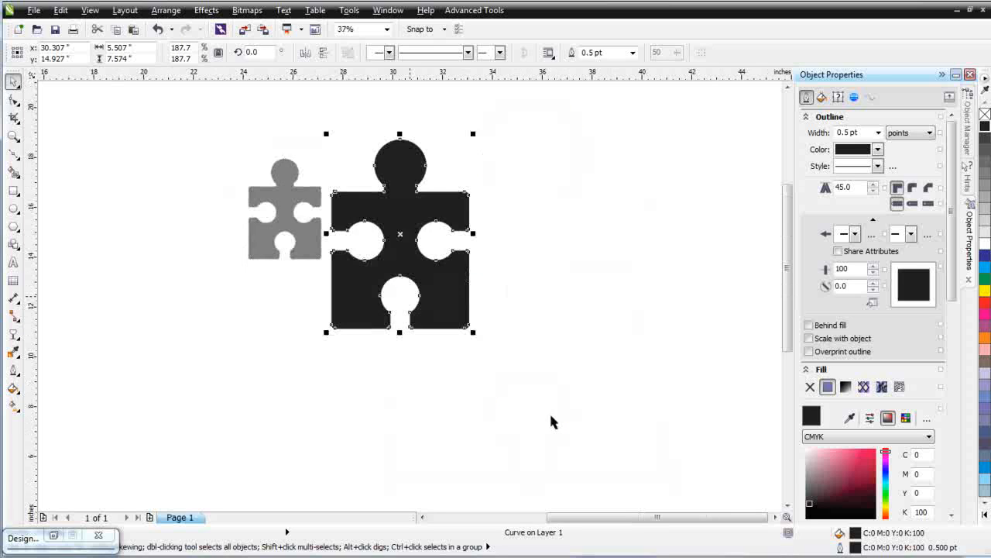
scroll(369, 287, down, 1)
scroll(302, 281, up, 1)
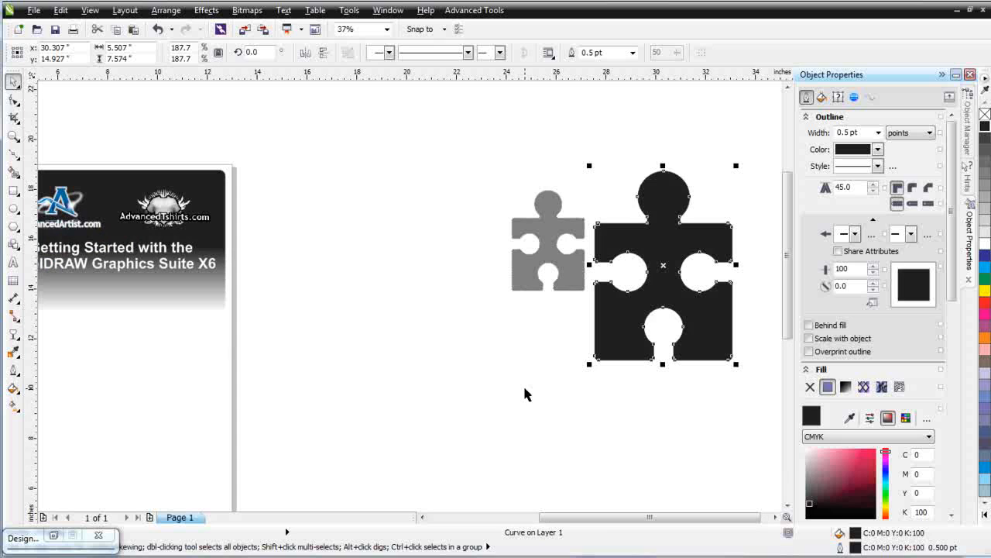
drag(652, 314, 368, 399)
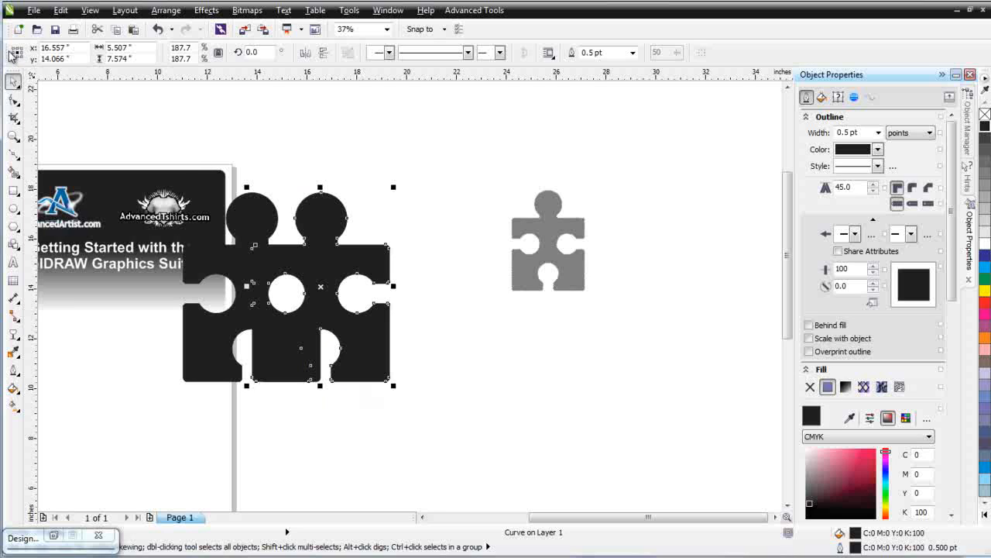
shift+click(271, 223)
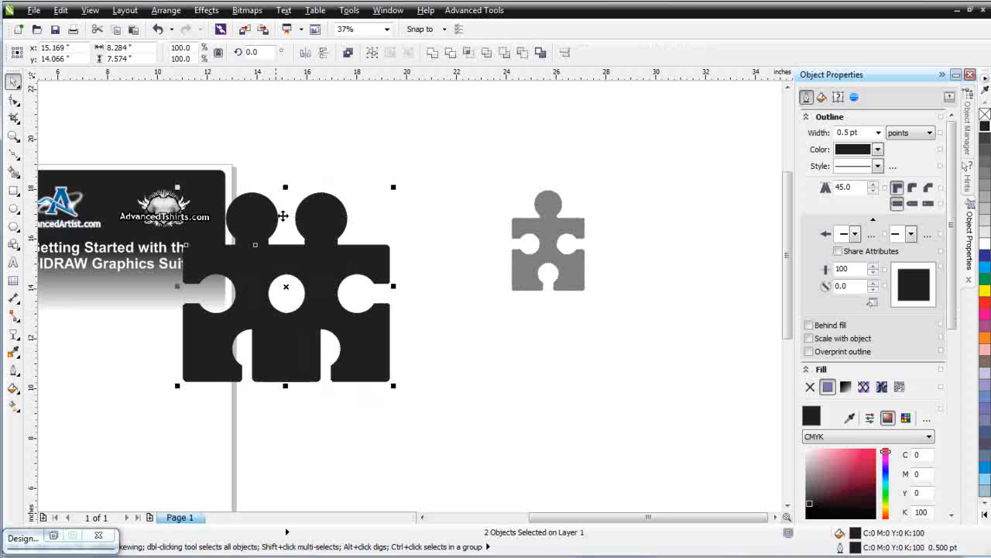